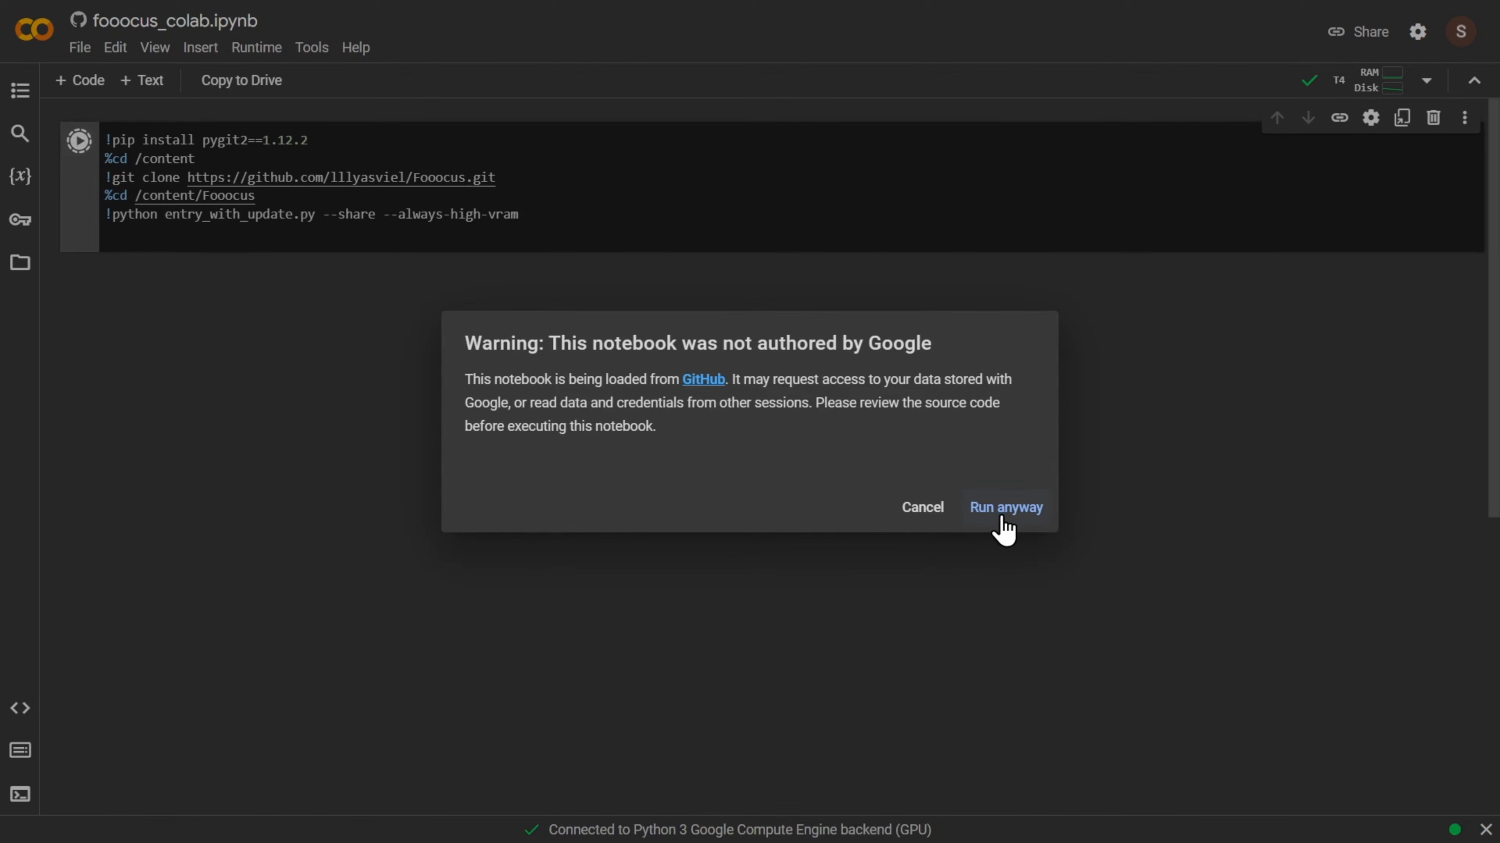
Run the Fooocus notebook despite the authorship warning and open the public gradio.live link from its output.
{"action": "left_click", "coordinate": [1007, 508]}
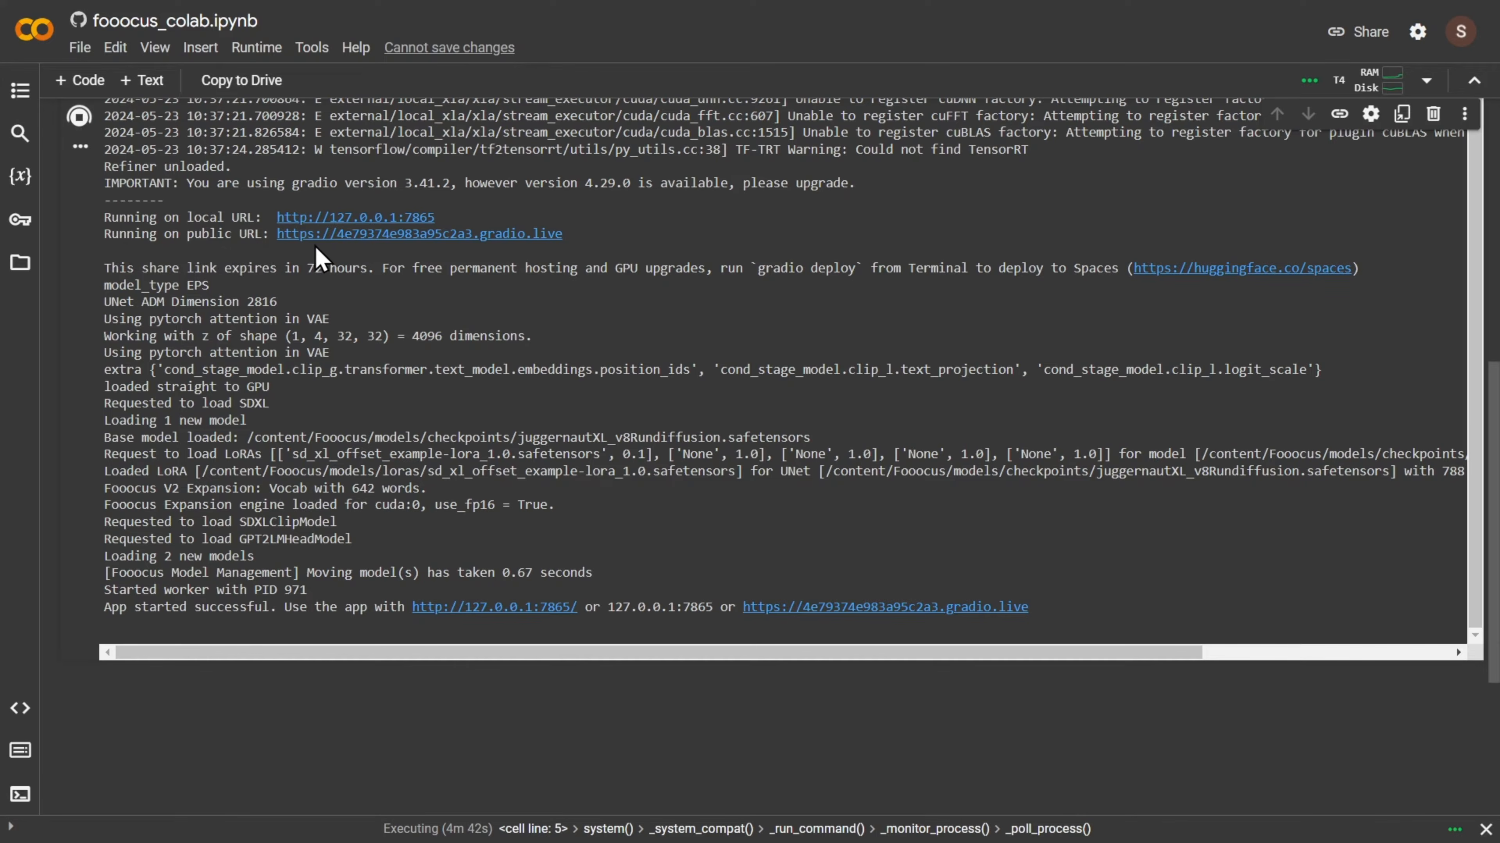
{"action": "left_click", "coordinate": [378, 234]}
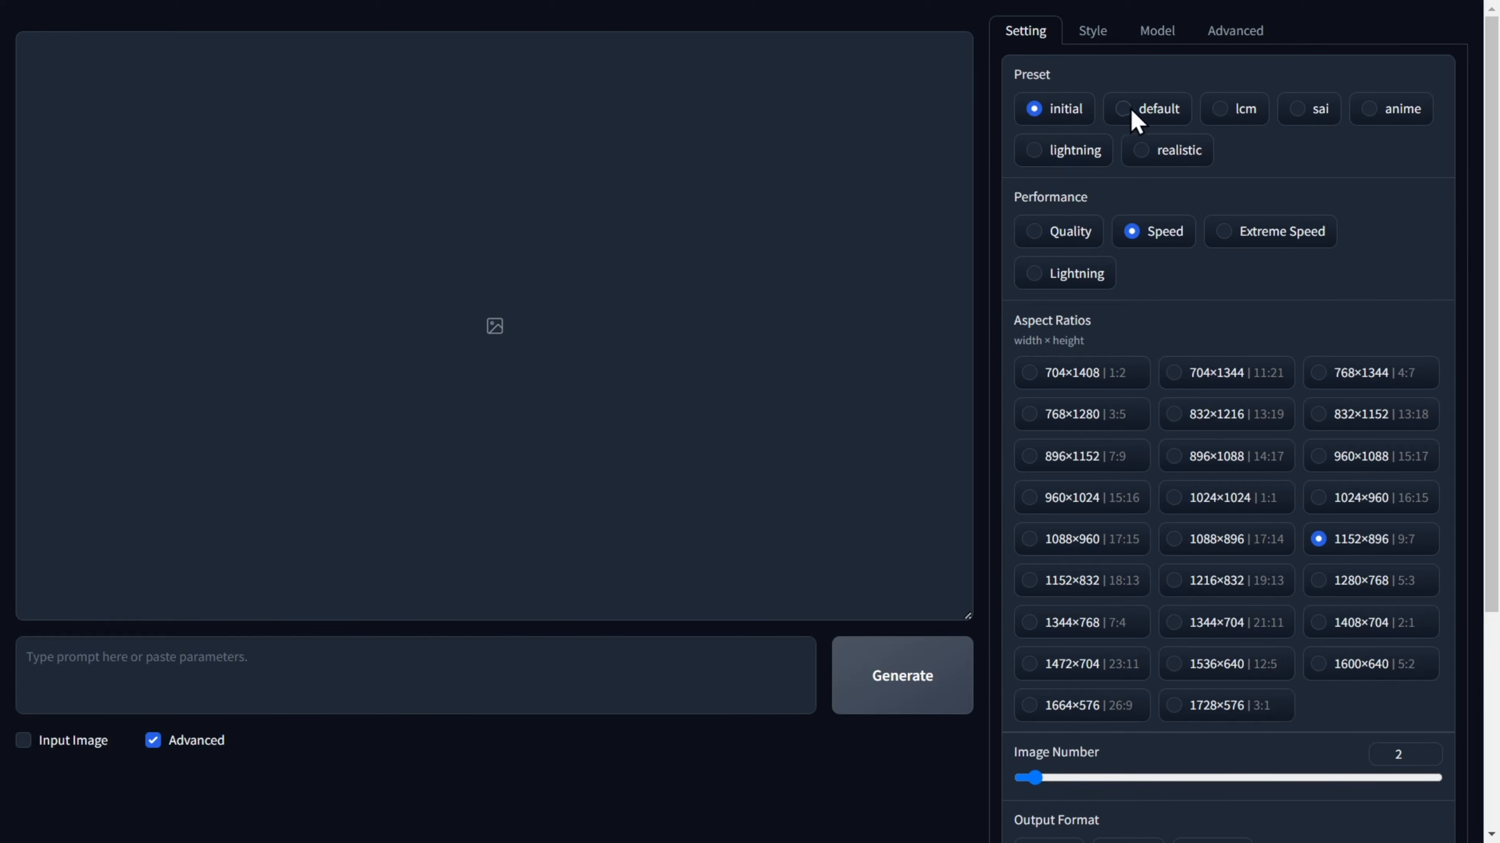
Choose the realistic preset and set the Image Number to 4.
{"action": "left_click", "coordinate": [1144, 152]}
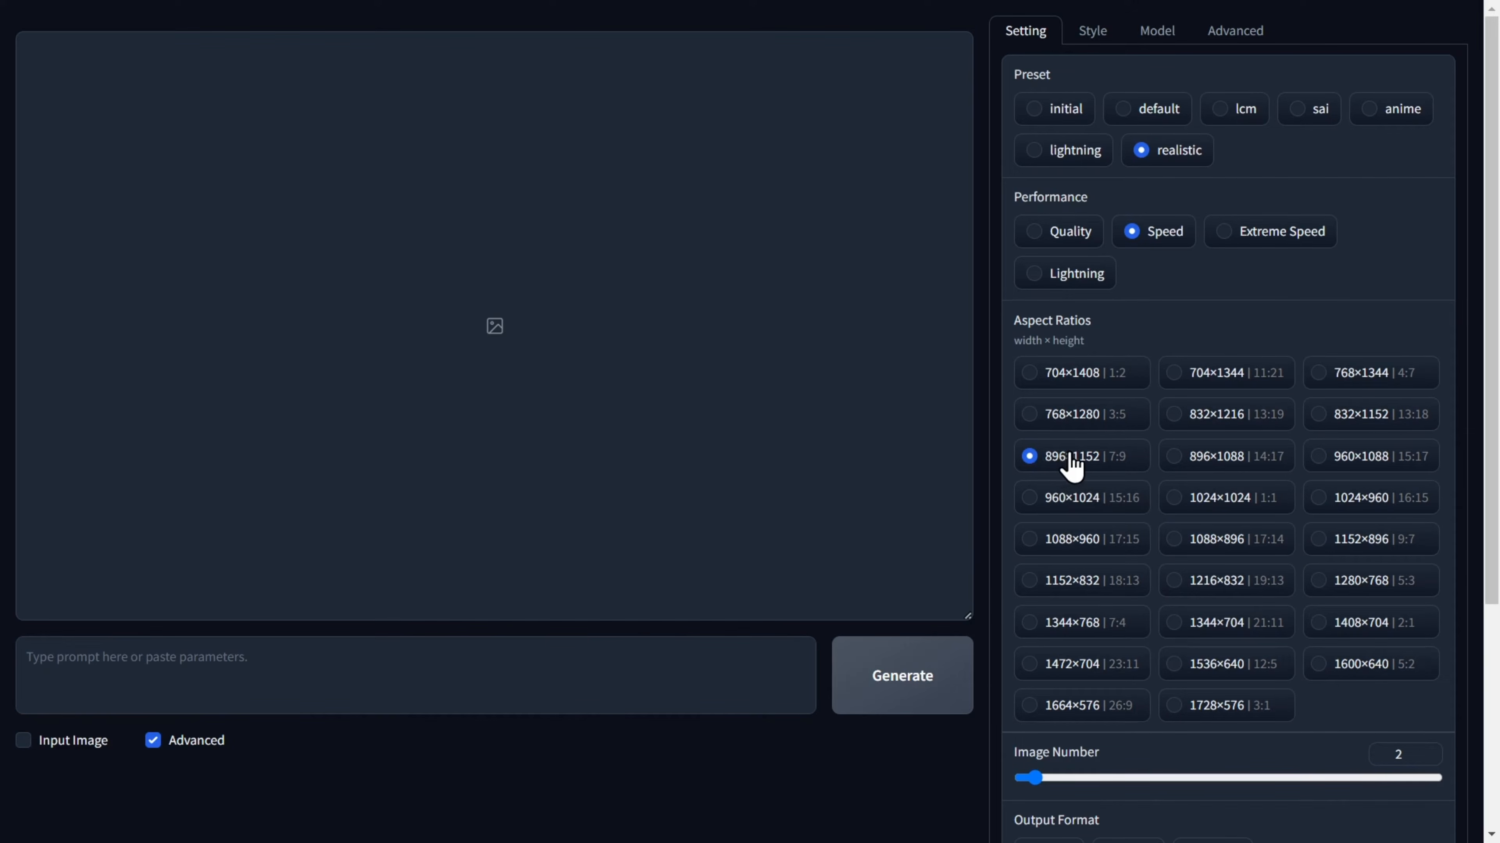
{"action": "scroll", "coordinate": [1071, 463], "scroll_direction": "down", "scroll_amount": 3}
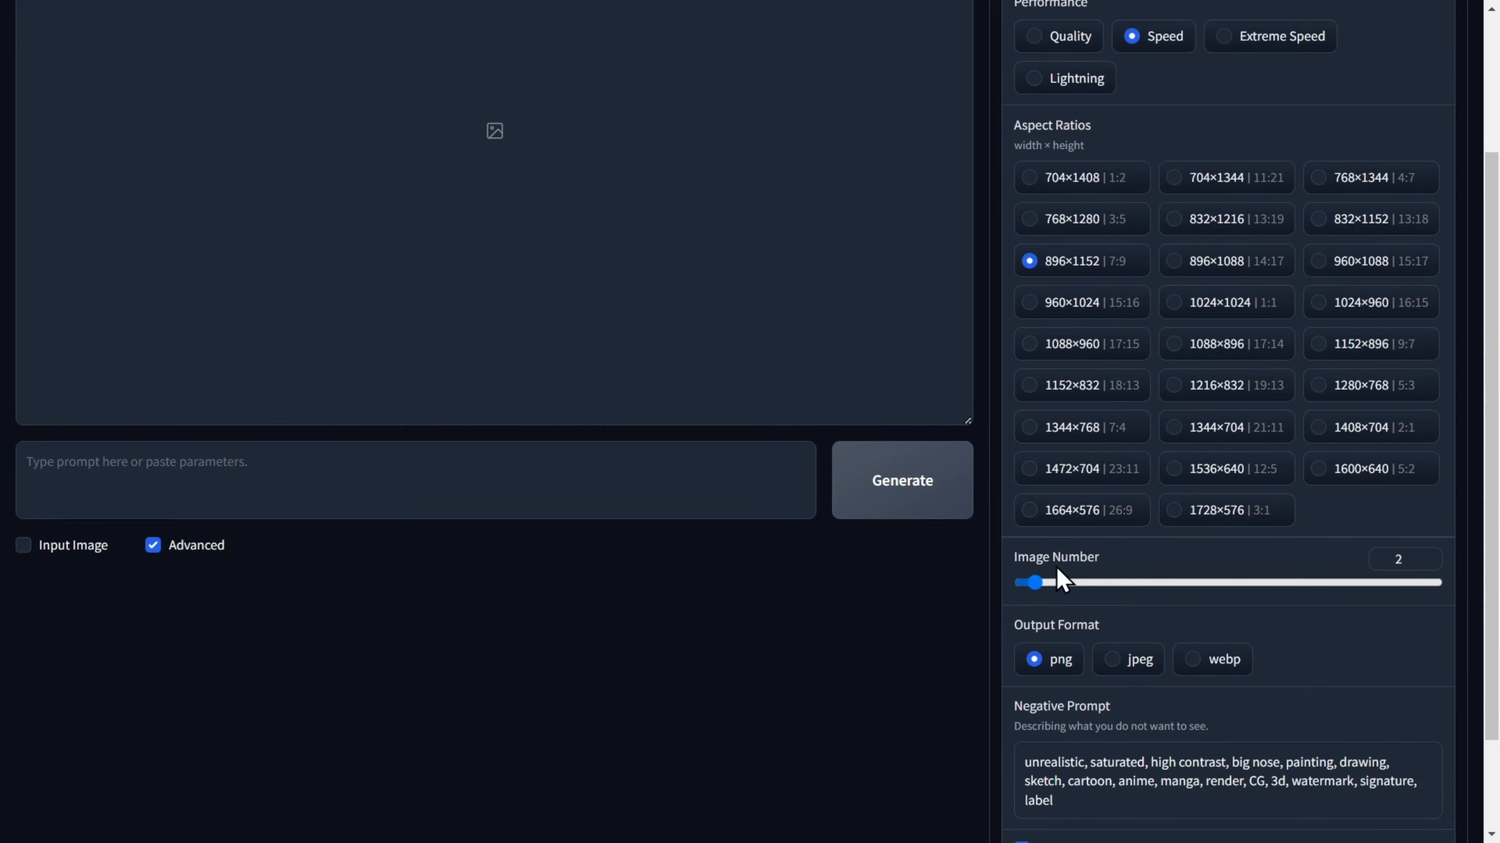
{"action": "left_click_drag", "start_coordinate": [1035, 582], "coordinate": [1059, 582]}
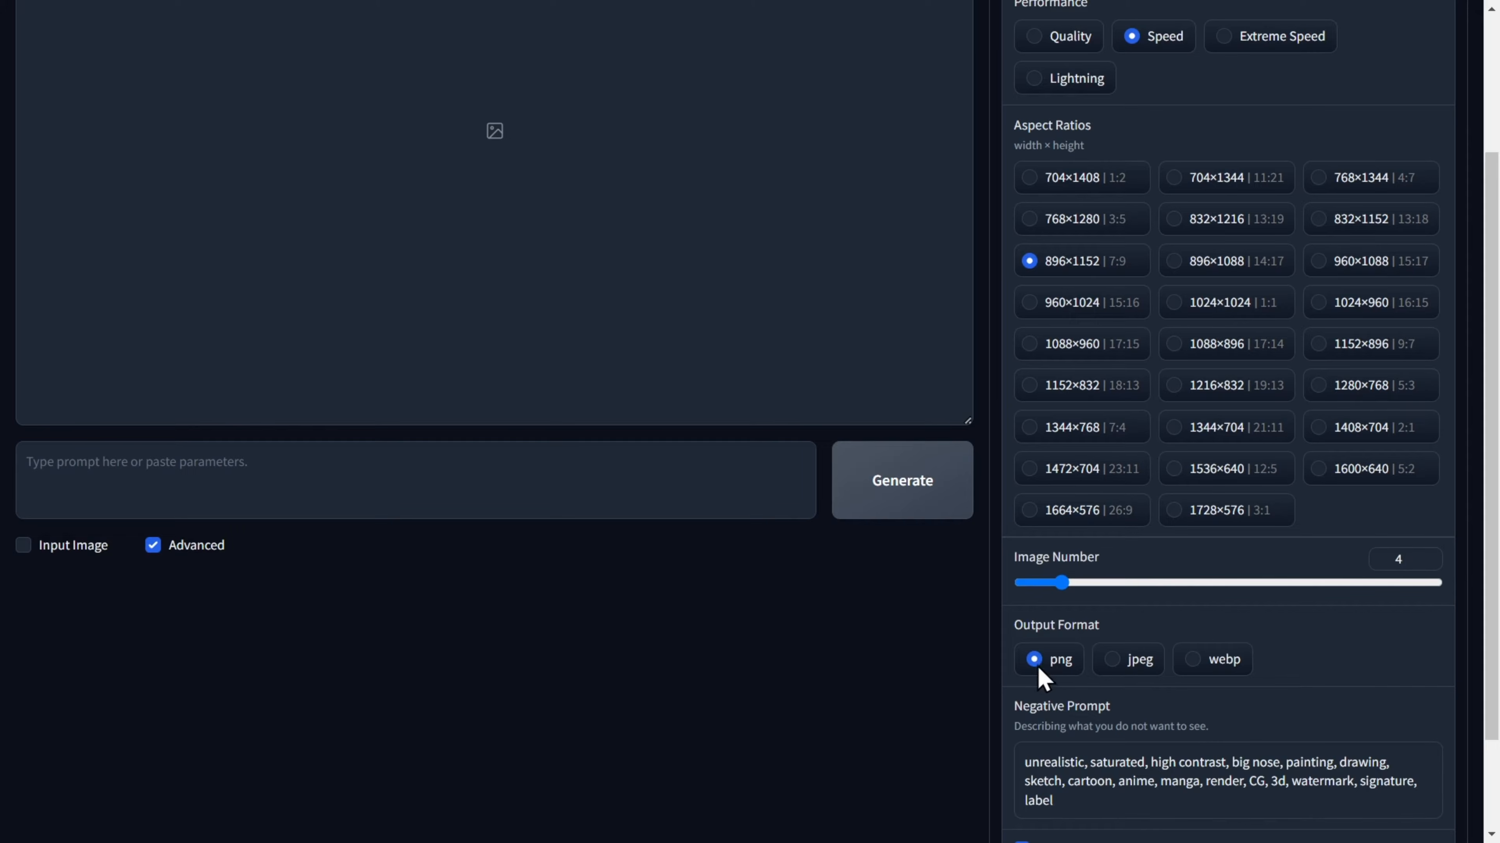
Review the negative prompt and turn off the Random seed option to expose the Seed field.
{"action": "scroll", "coordinate": [1046, 671], "scroll_direction": "down", "scroll_amount": 2}
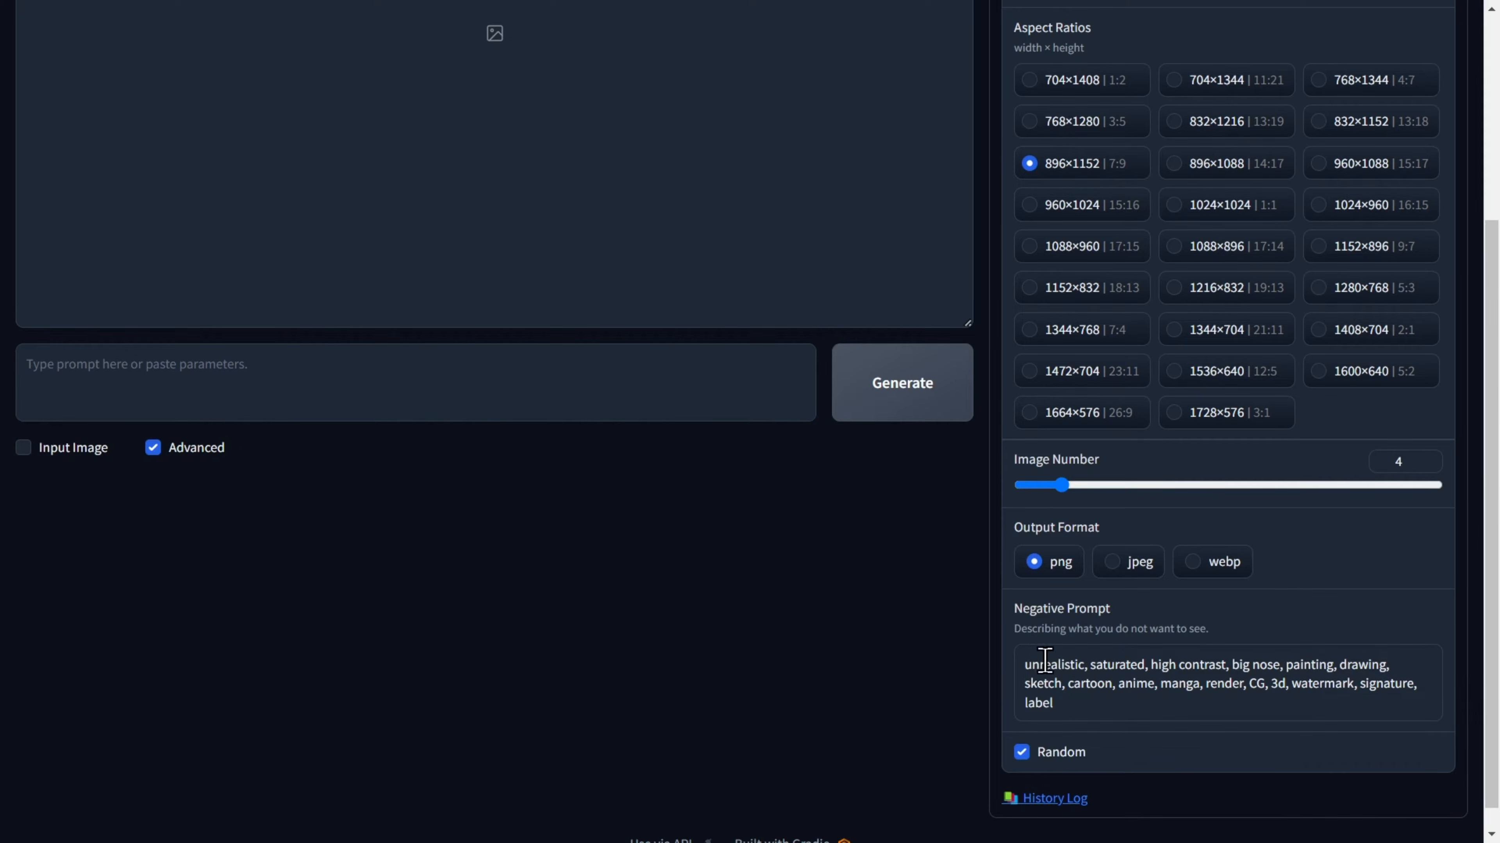
{"action": "left_click", "coordinate": [1080, 703]}
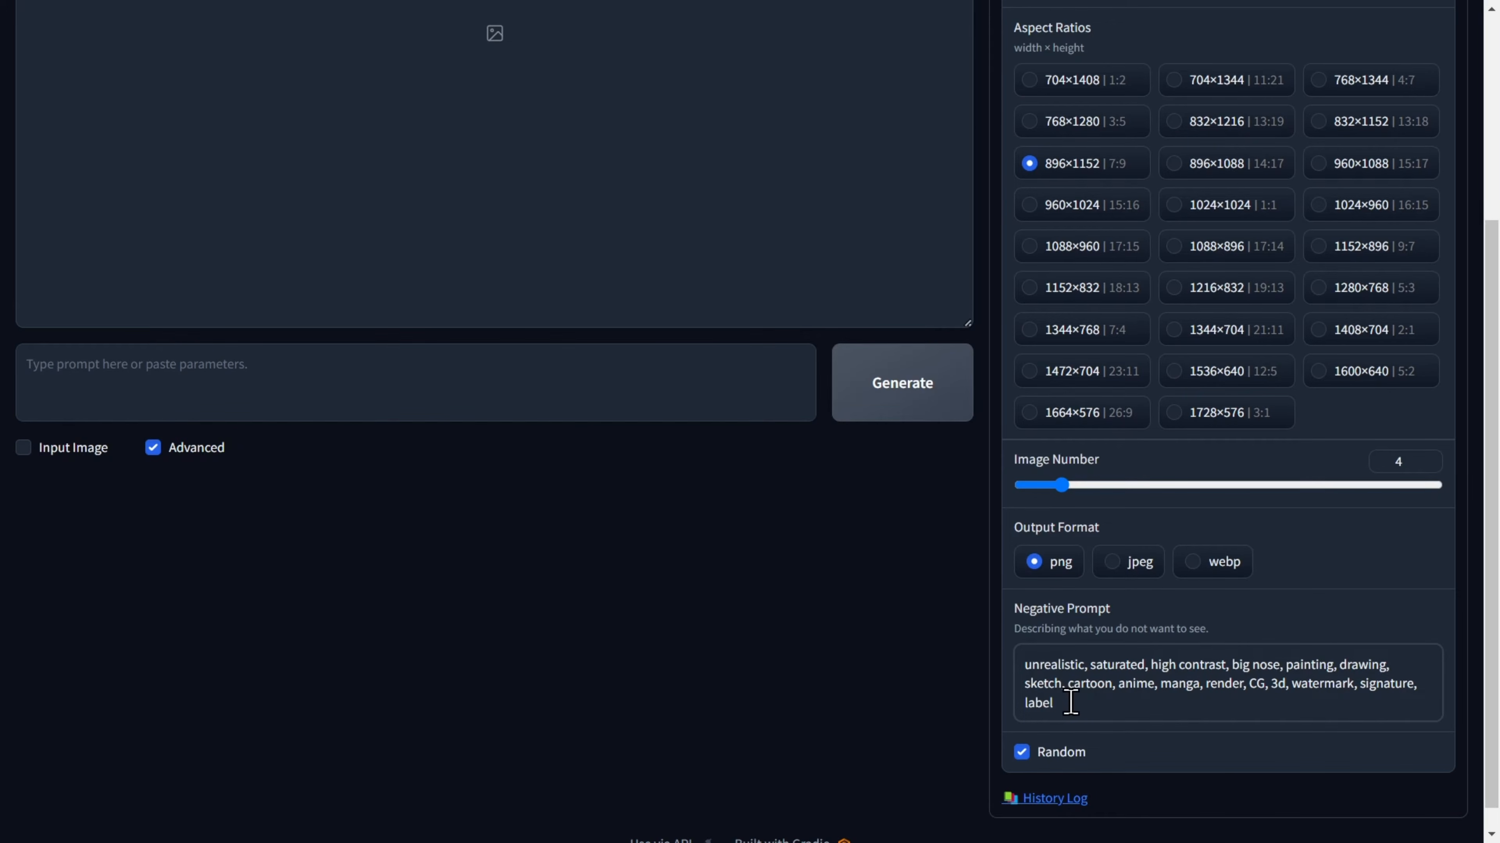
{"action": "left_click", "coordinate": [1022, 753]}
{"action": "scroll", "coordinate": [1033, 762], "scroll_direction": "down", "scroll_amount": 2}
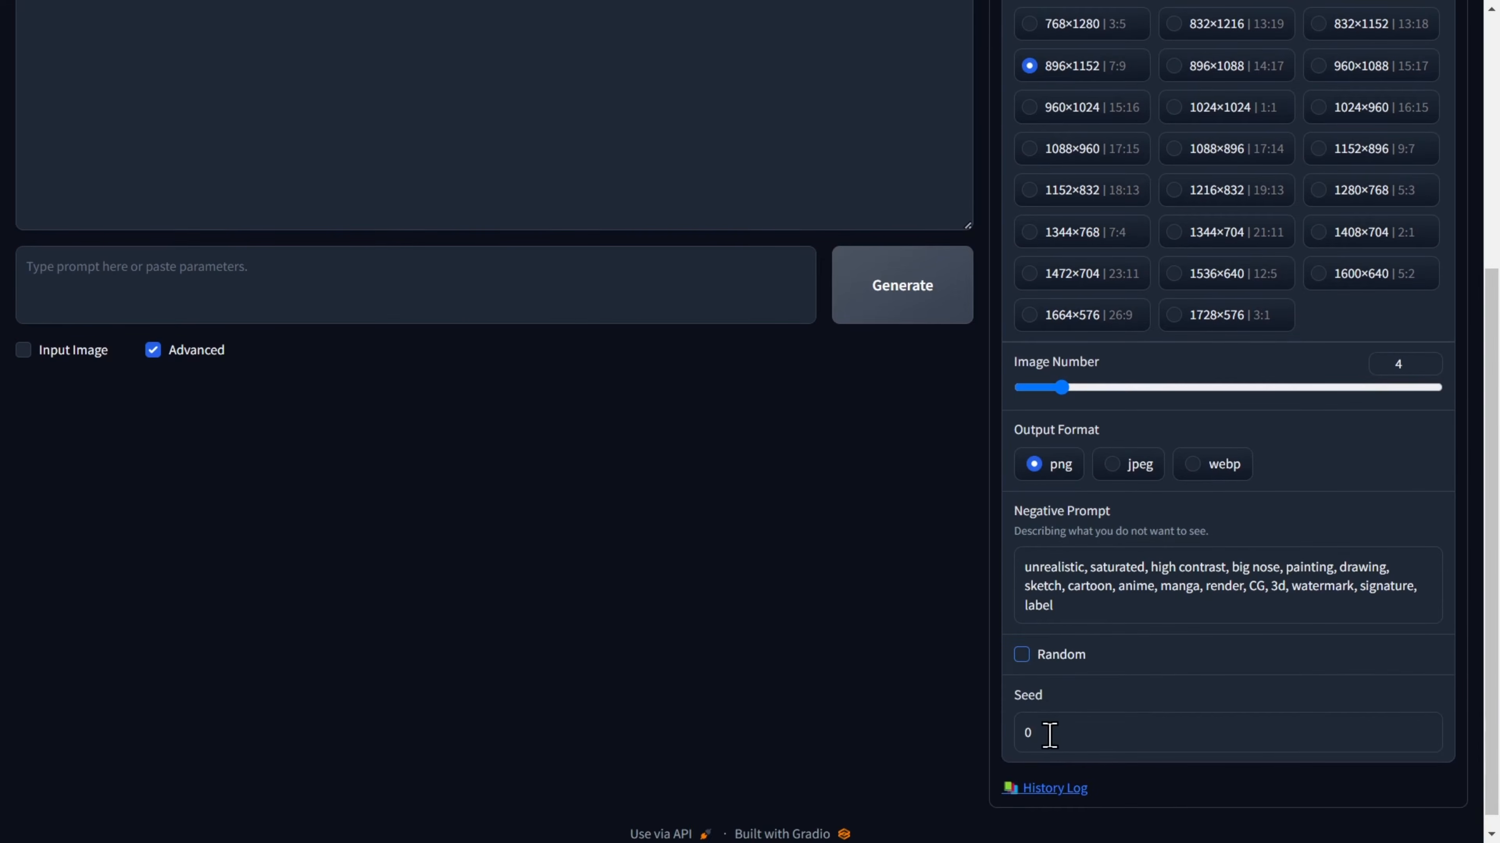
{"action": "left_click", "coordinate": [1041, 728]}
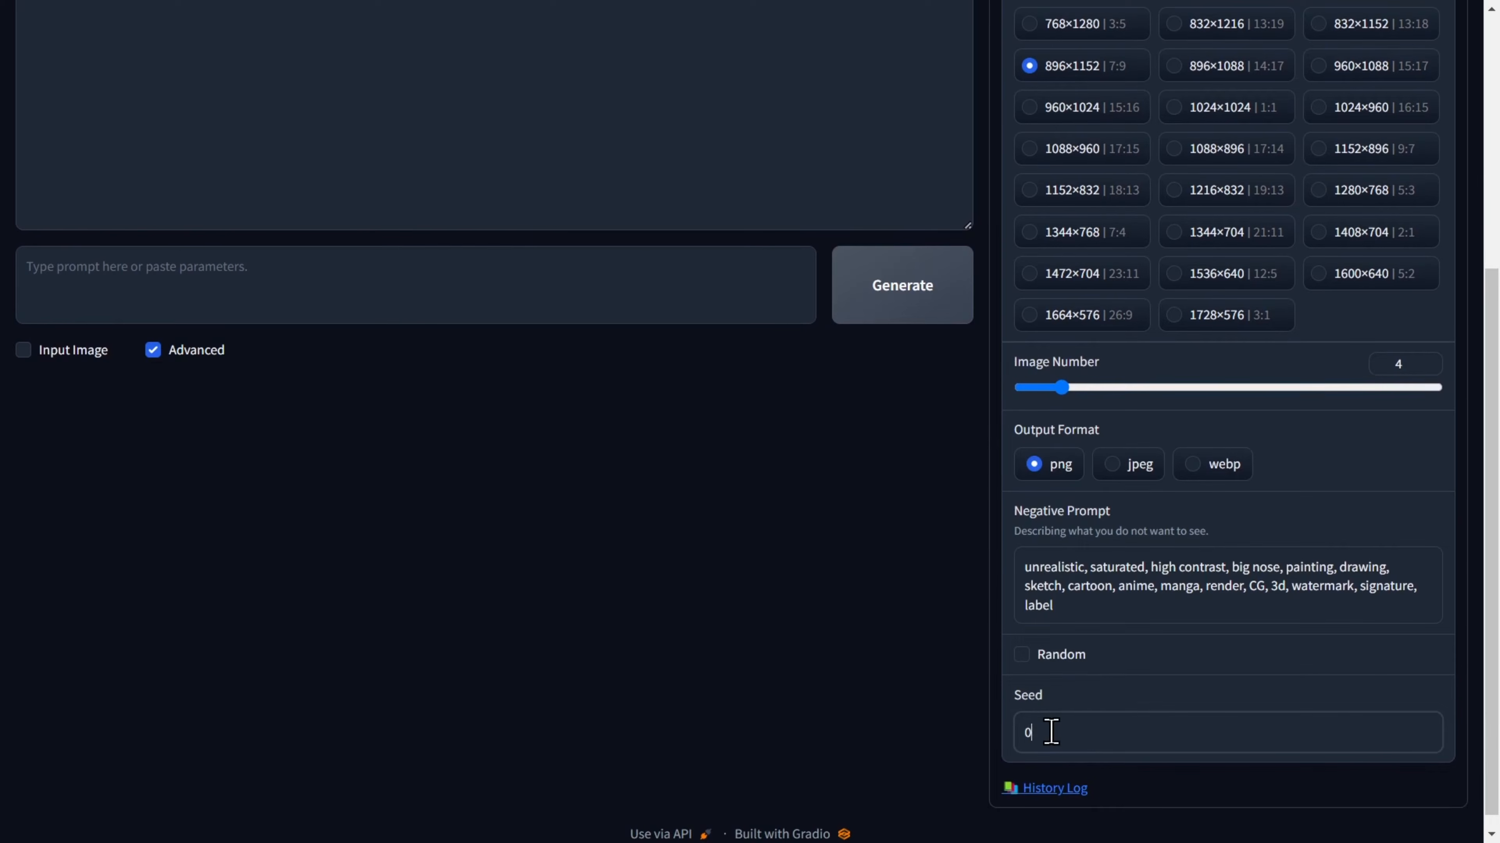
{"action": "scroll", "coordinate": [1110, 639], "scroll_direction": "up", "scroll_amount": 6}
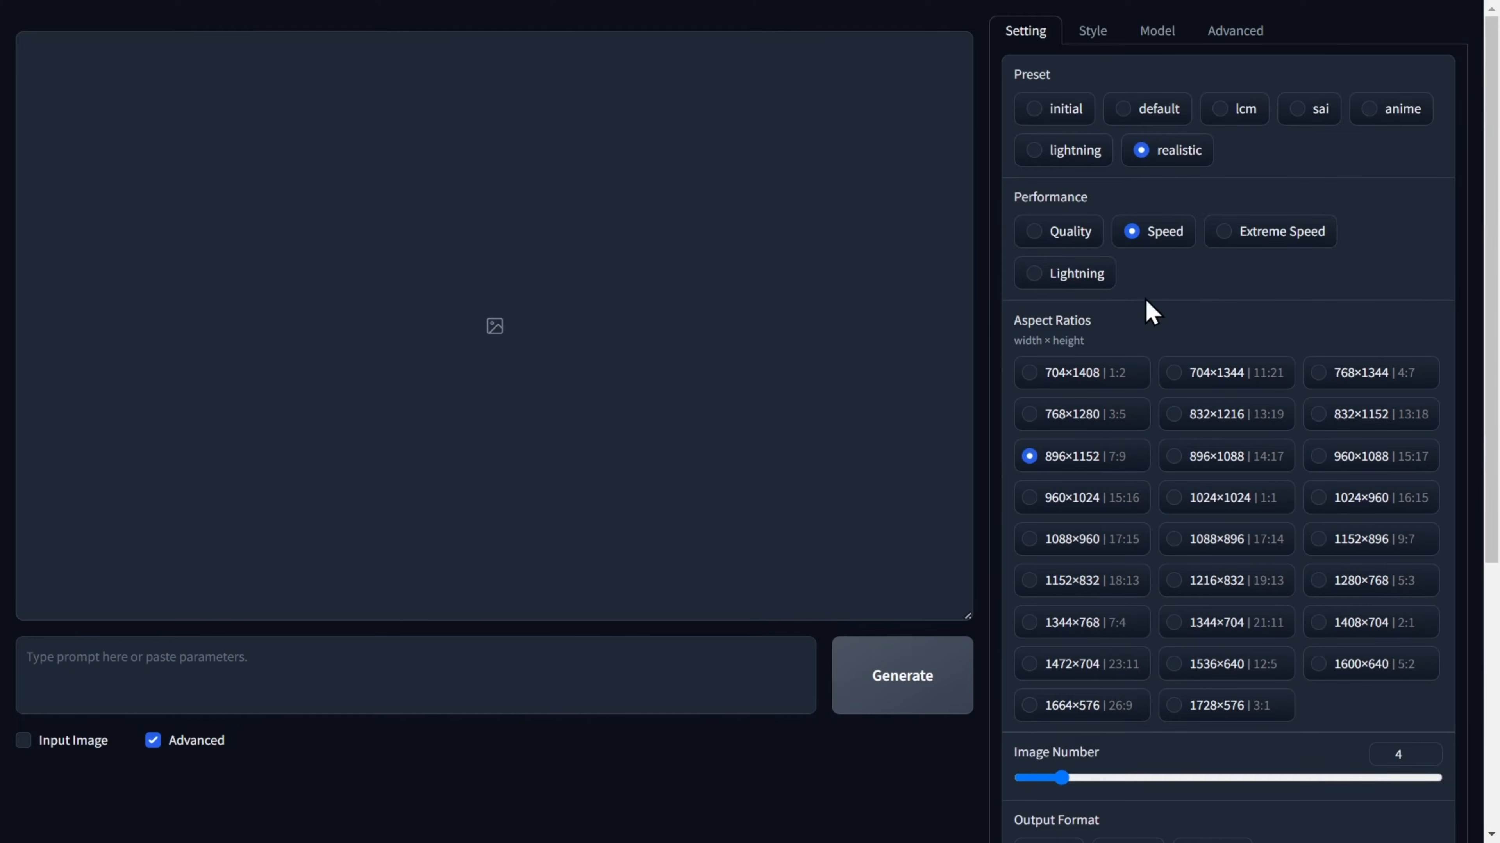
Enable the Fooocus Semi Realistic style in addition to Fooocus V2, Fooocus Photograph and Fooocus Negative.
{"action": "left_click", "coordinate": [1092, 36]}
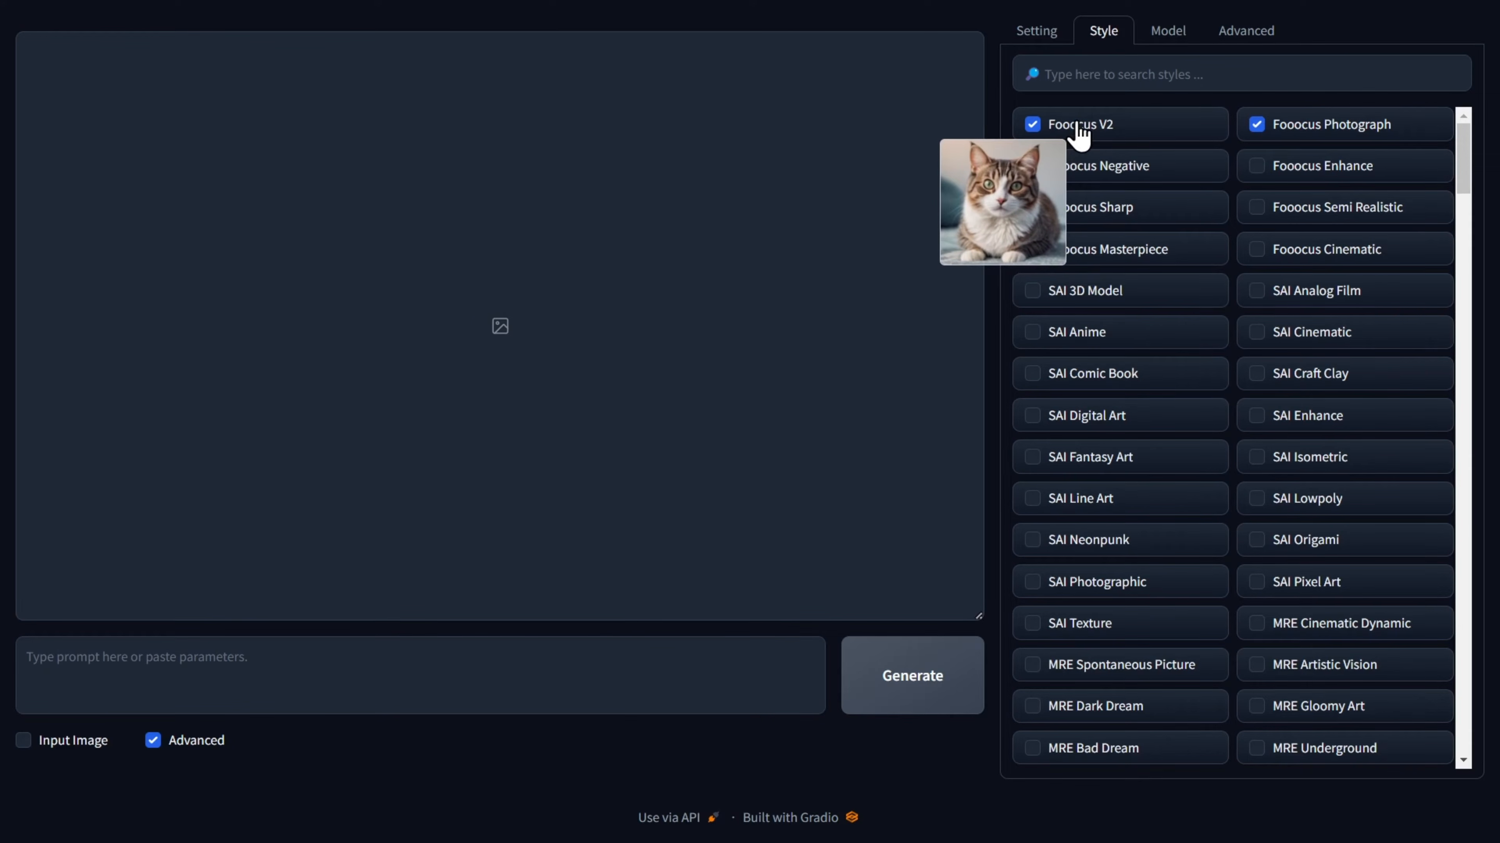
{"action": "left_click", "coordinate": [1057, 166]}
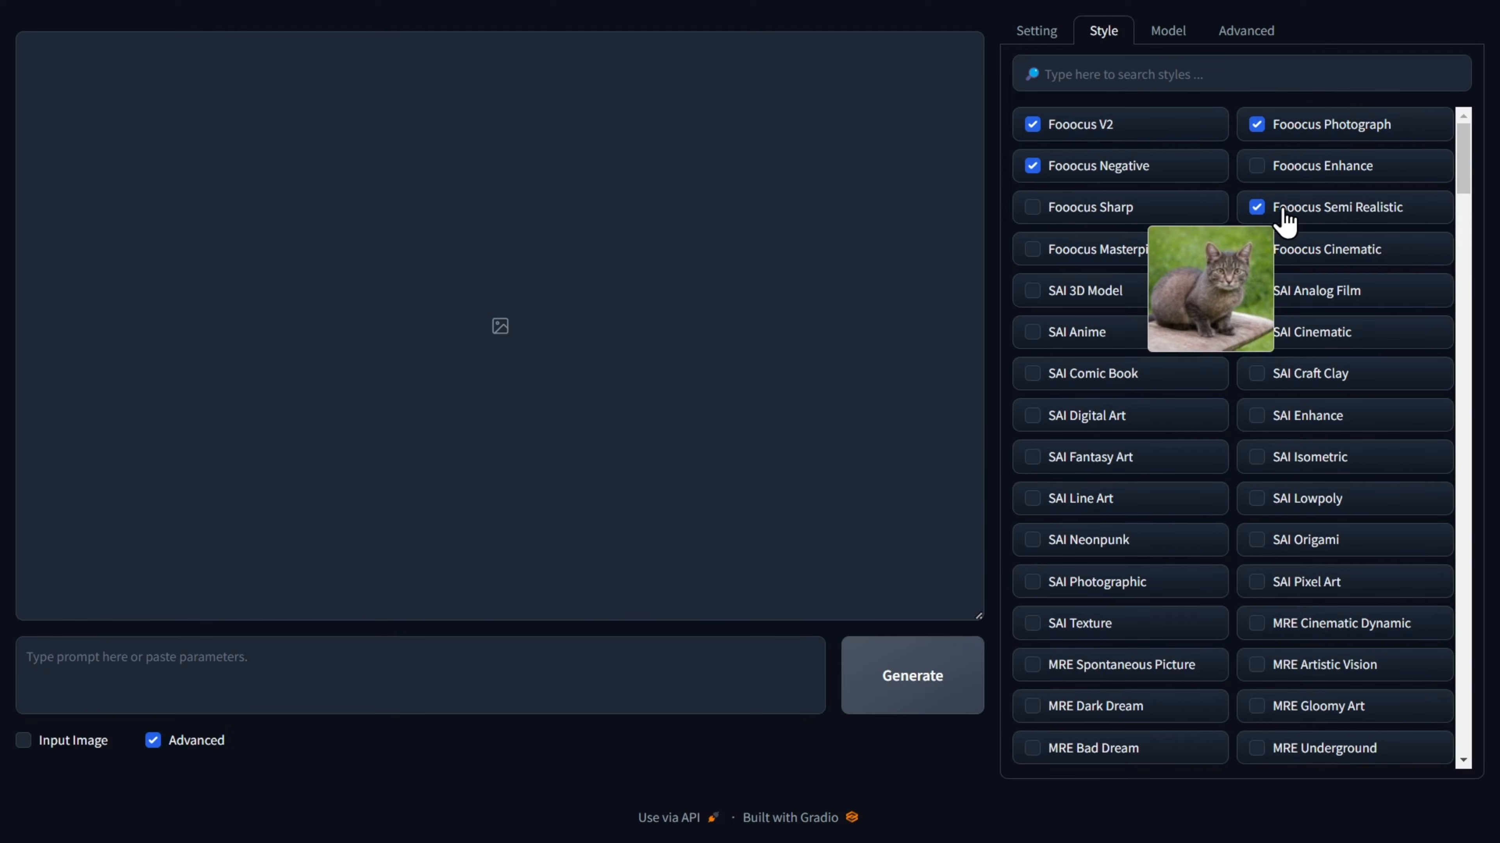
{"action": "left_click", "coordinate": [1059, 76]}
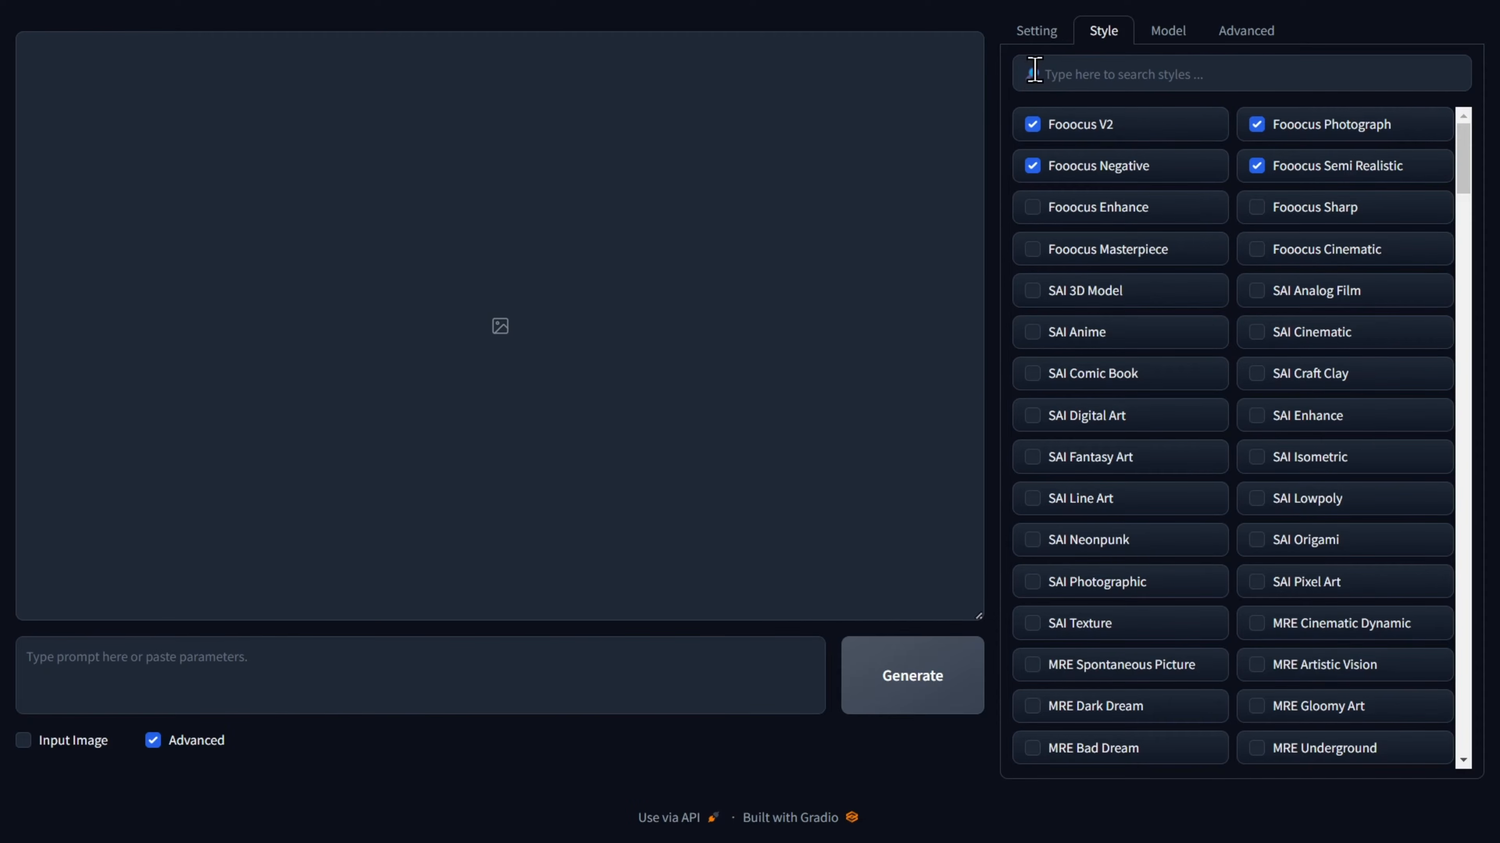
Check the base model and LoRA settings, and raise the Image Sharpness slightly.
{"action": "left_click", "coordinate": [1168, 35]}
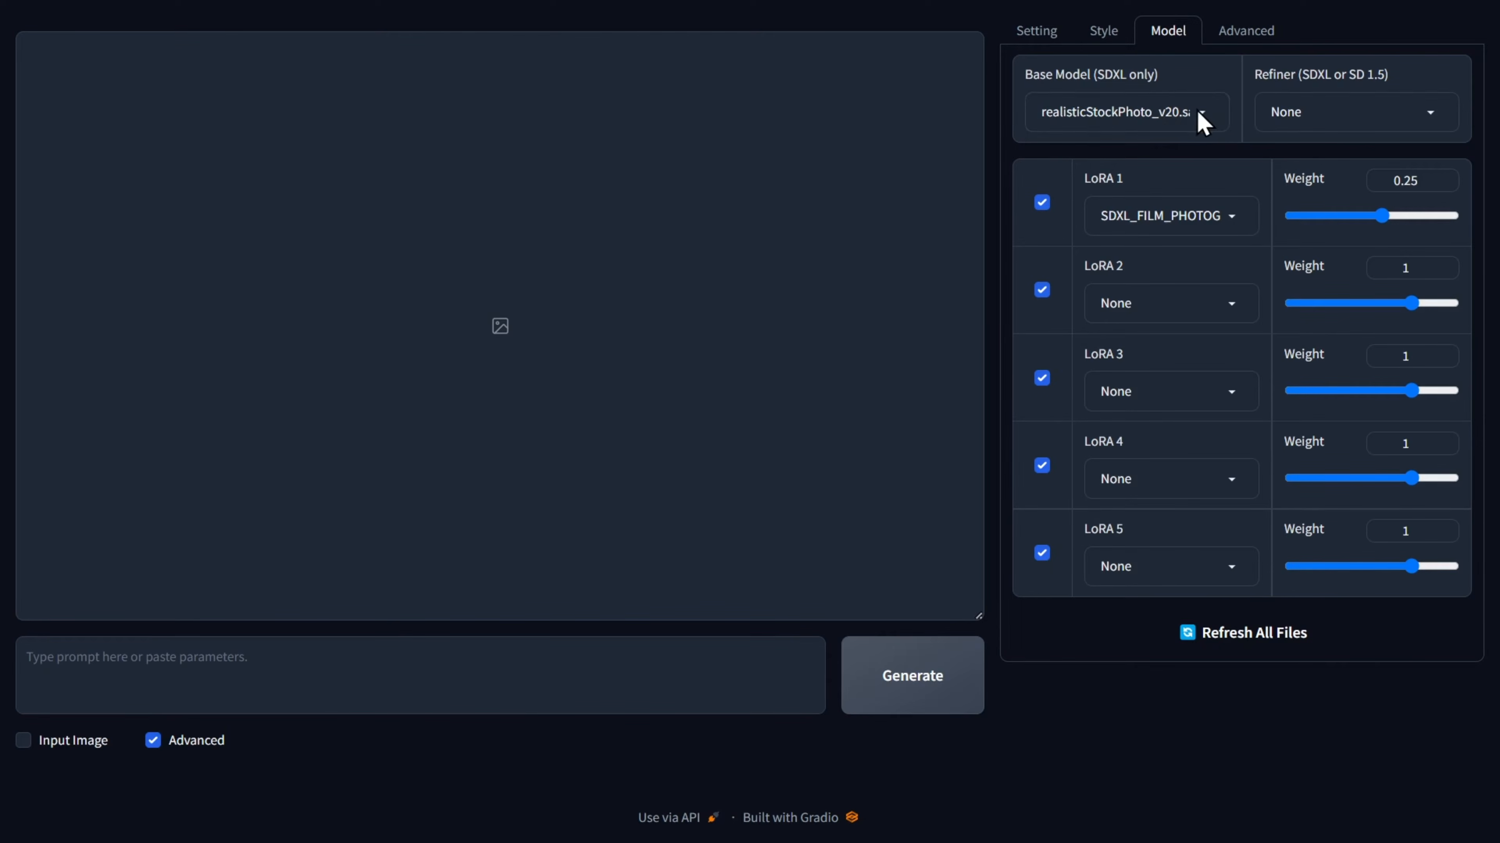
{"action": "left_click", "coordinate": [1243, 37]}
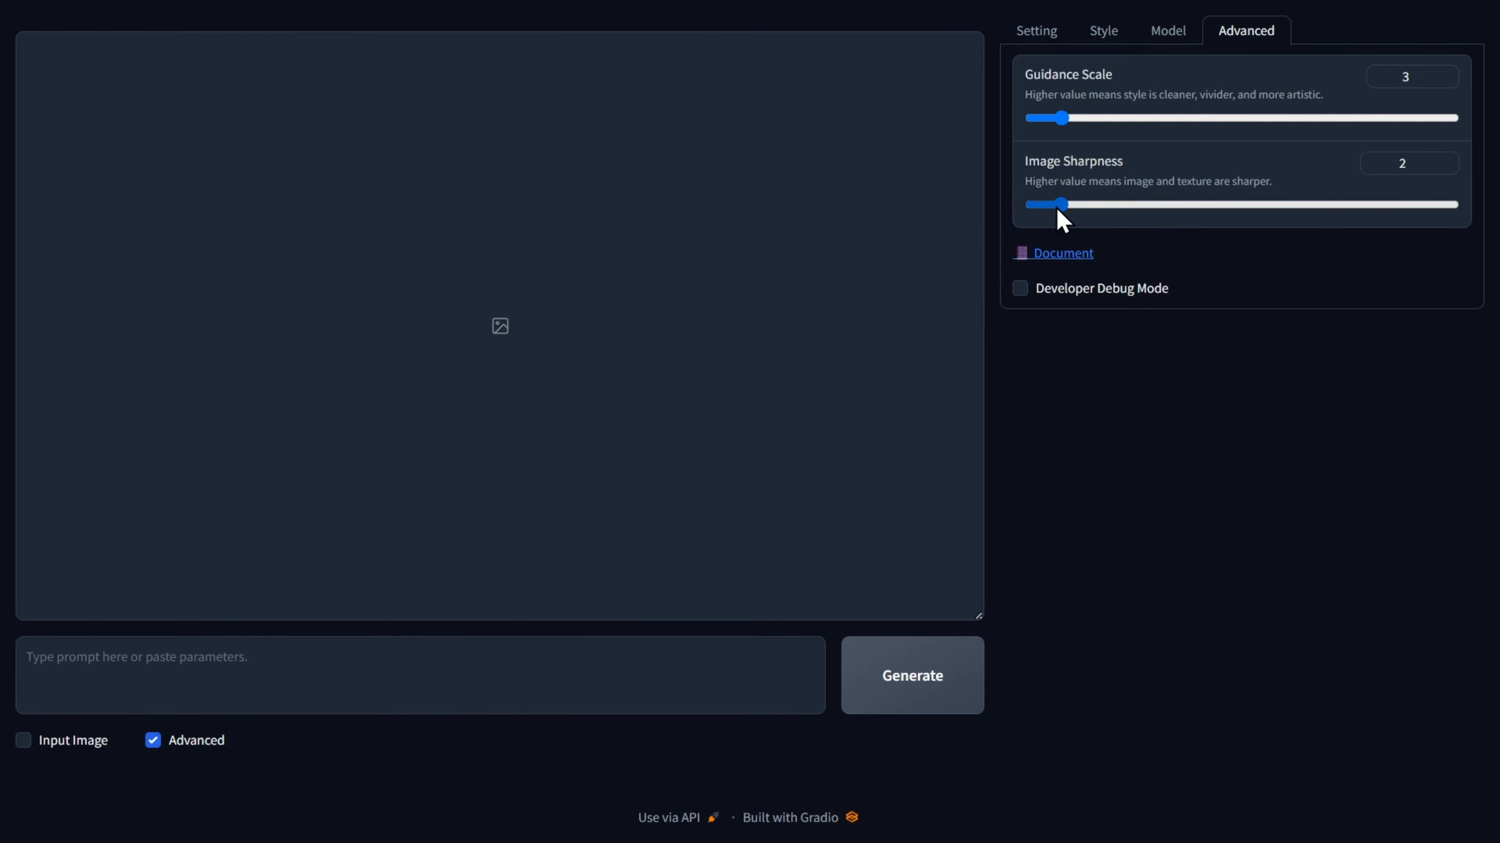
{"action": "left_click_drag", "start_coordinate": [1061, 206], "coordinate": [1093, 210]}
{"action": "left_click", "coordinate": [1035, 35]}
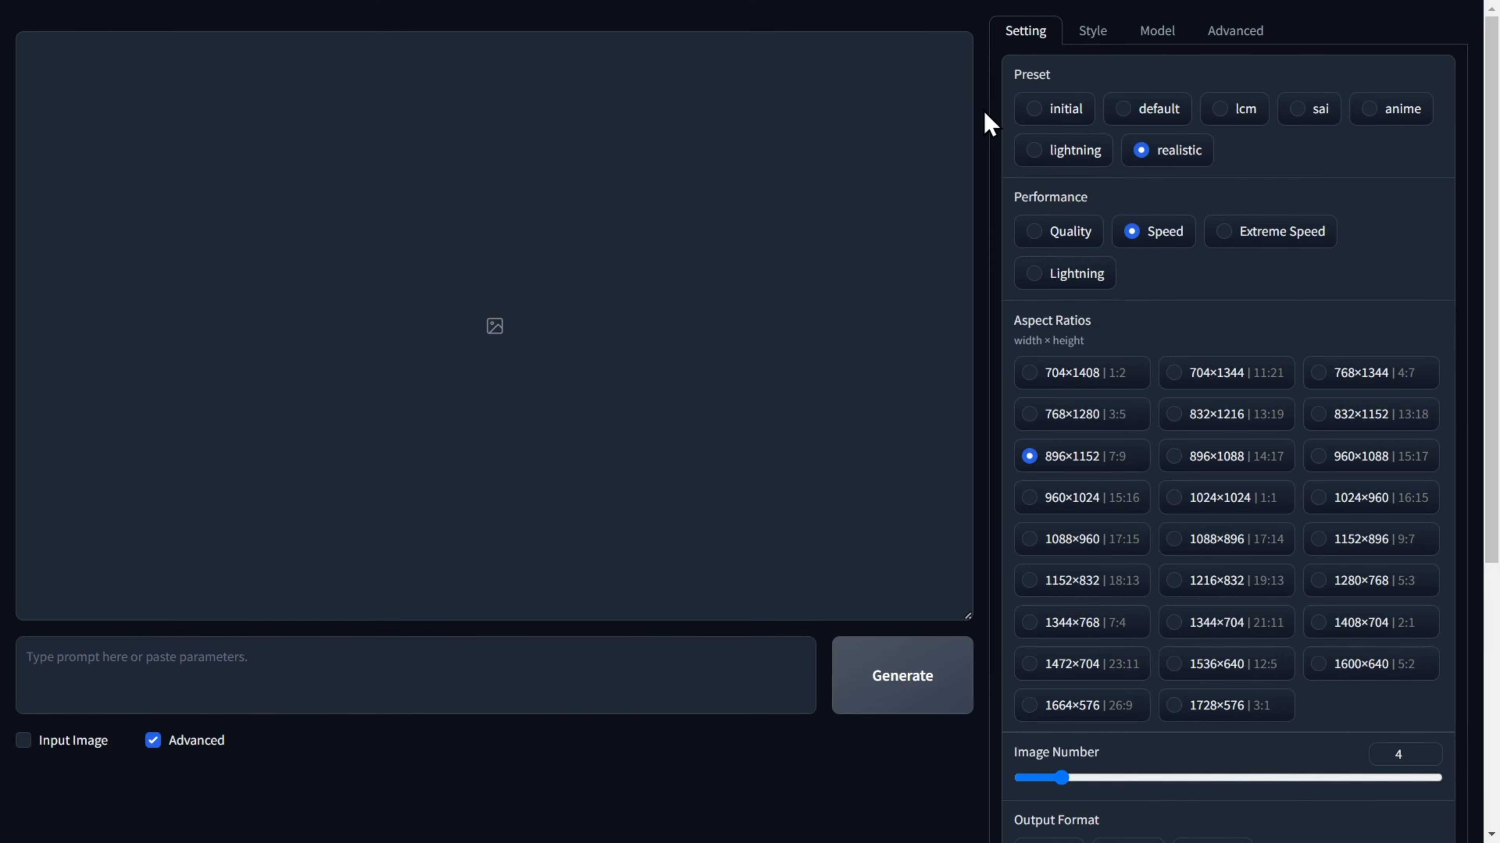
Generate images from the prompt "beautiful blonde woman with a stunning face, blue eyes, hyperdetailed, photography, portrait, soft light, realistic, beautiful vibrant colors".
{"action": "left_click", "coordinate": [30, 658]}
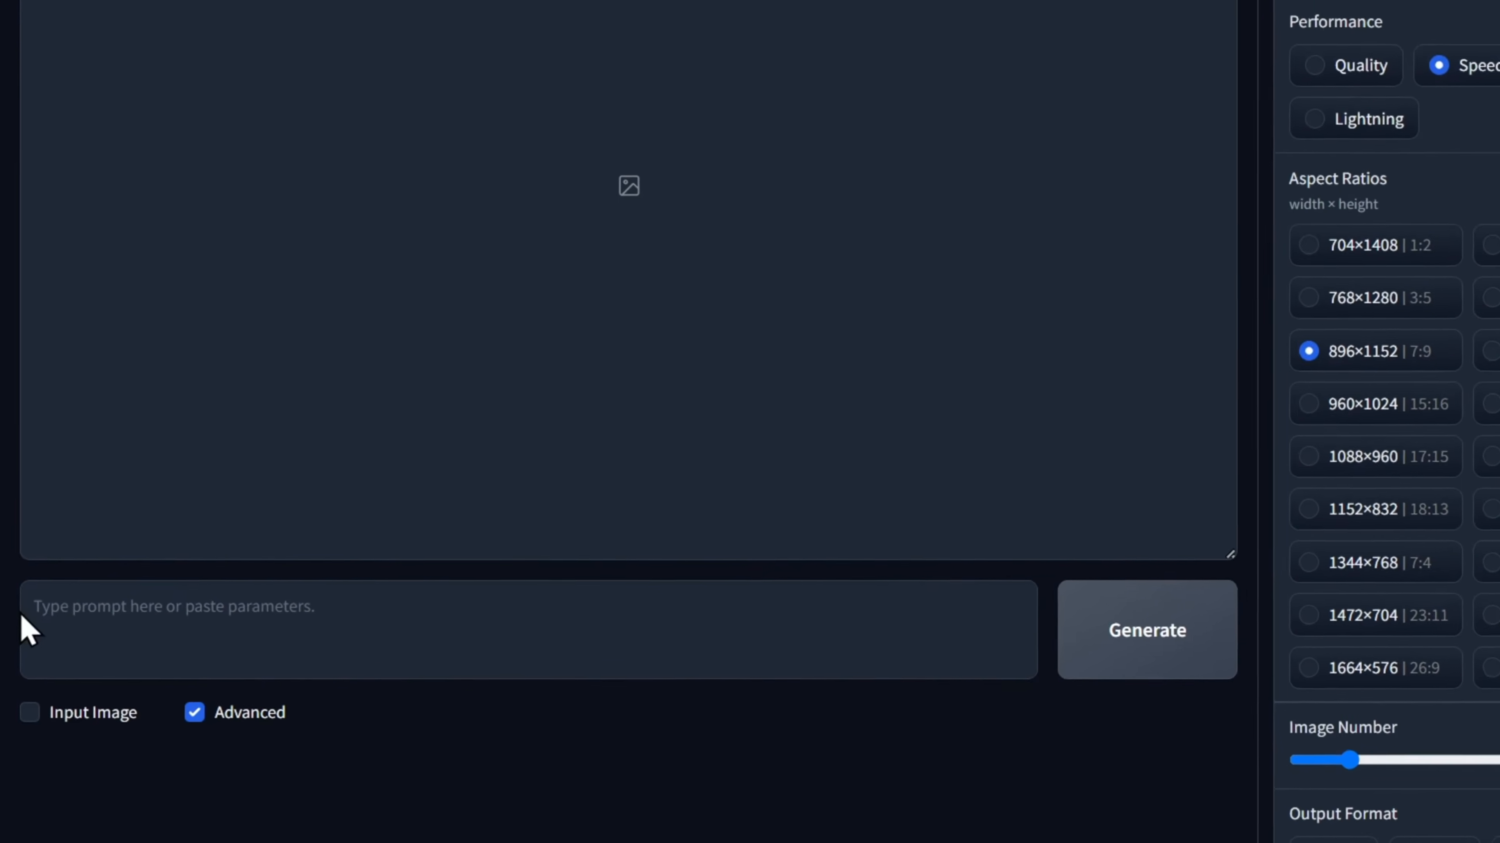
{"action": "type", "text": "beautiful blonde woman with a st"}
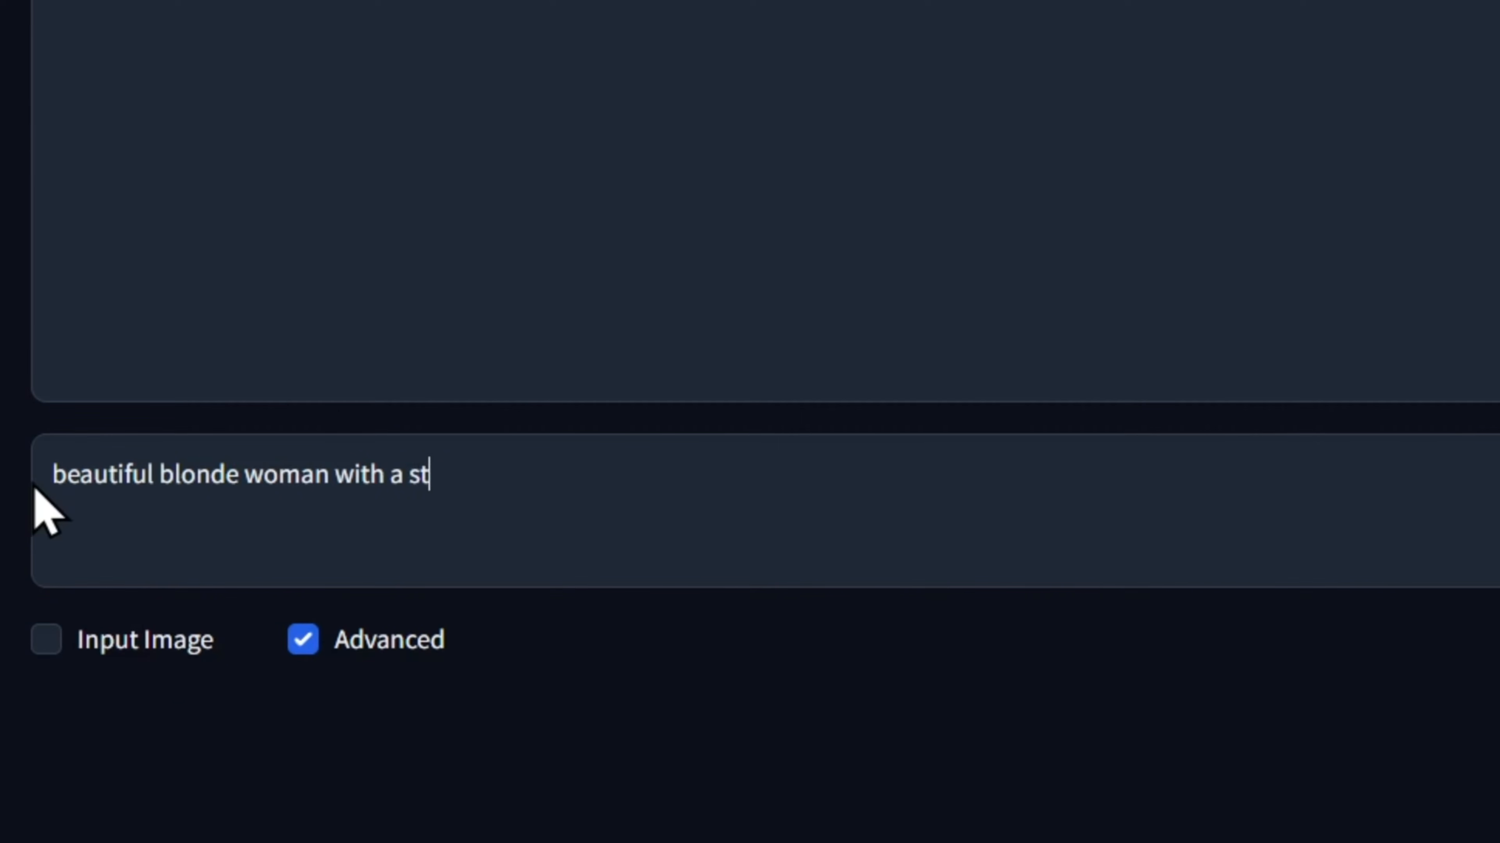
{"action": "type", "text": "unning face, blue eyes, hyper"}
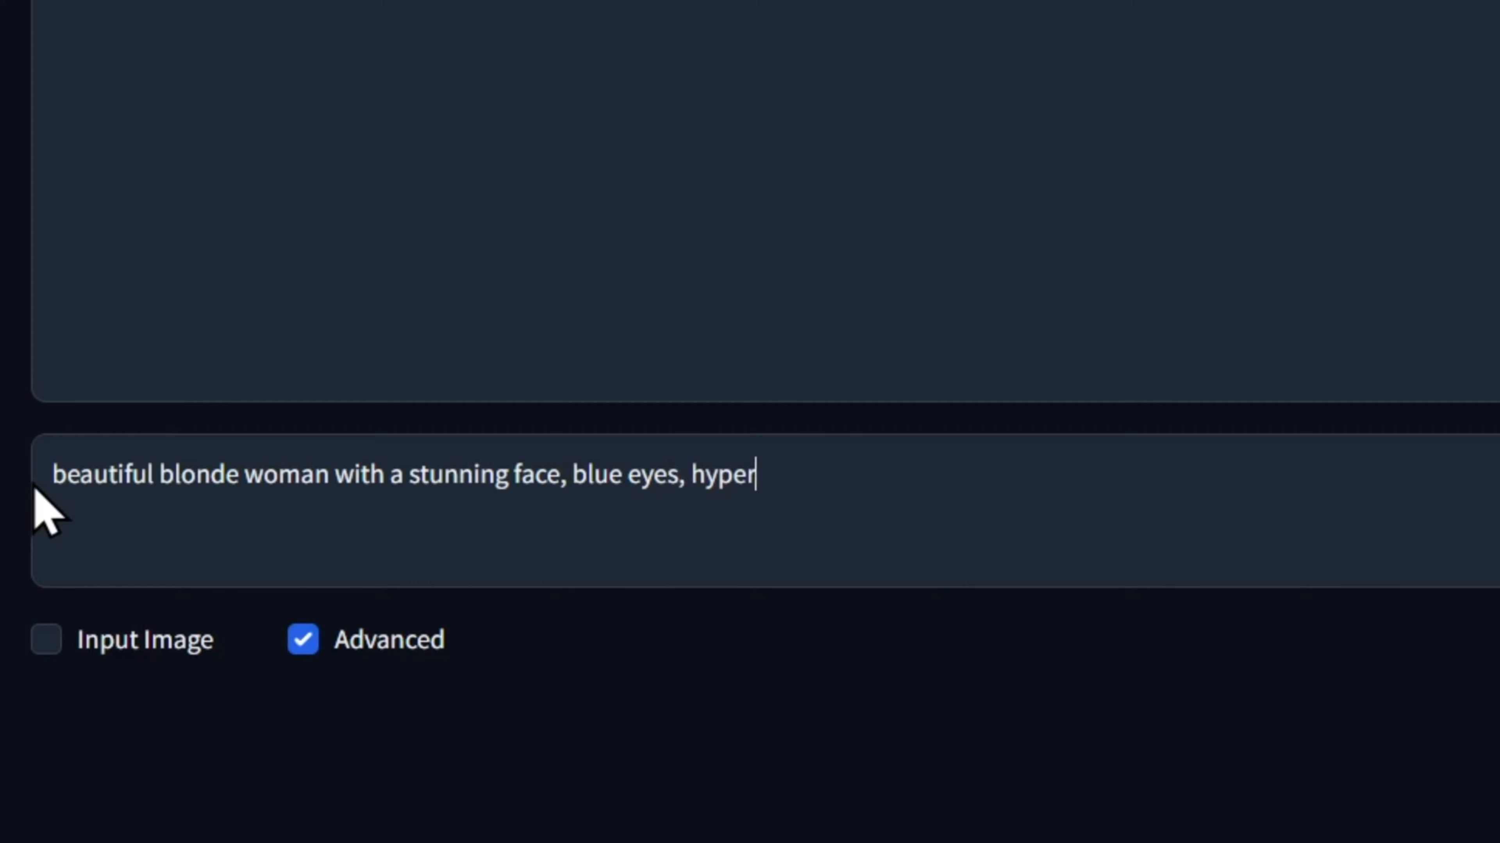
{"action": "type", "text": "detailed, photography, portrait, sof"}
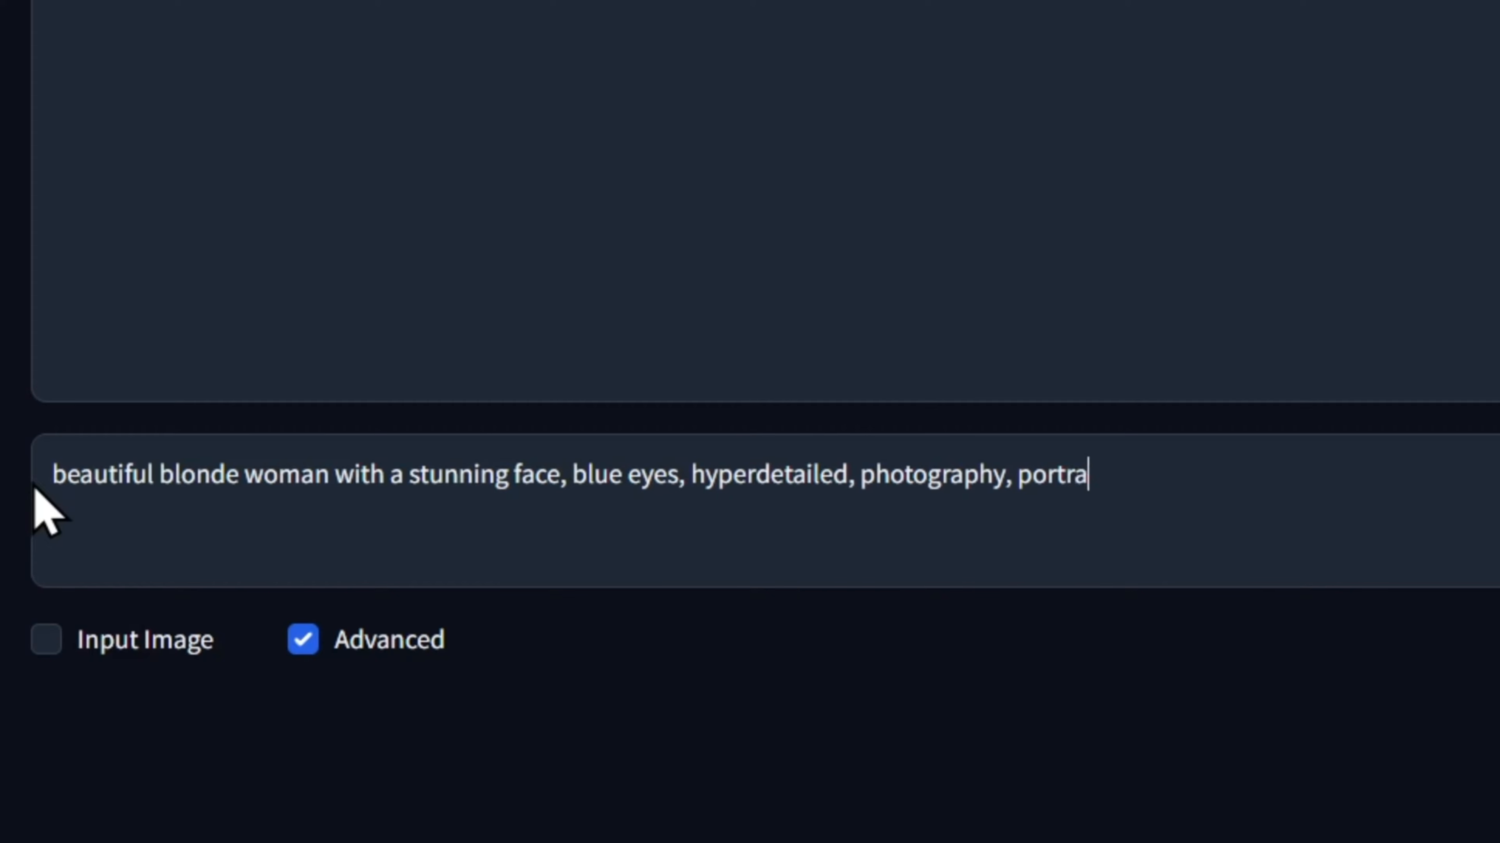
{"action": "type", "text": "t light, realistic, beautiful vibrant colors"}
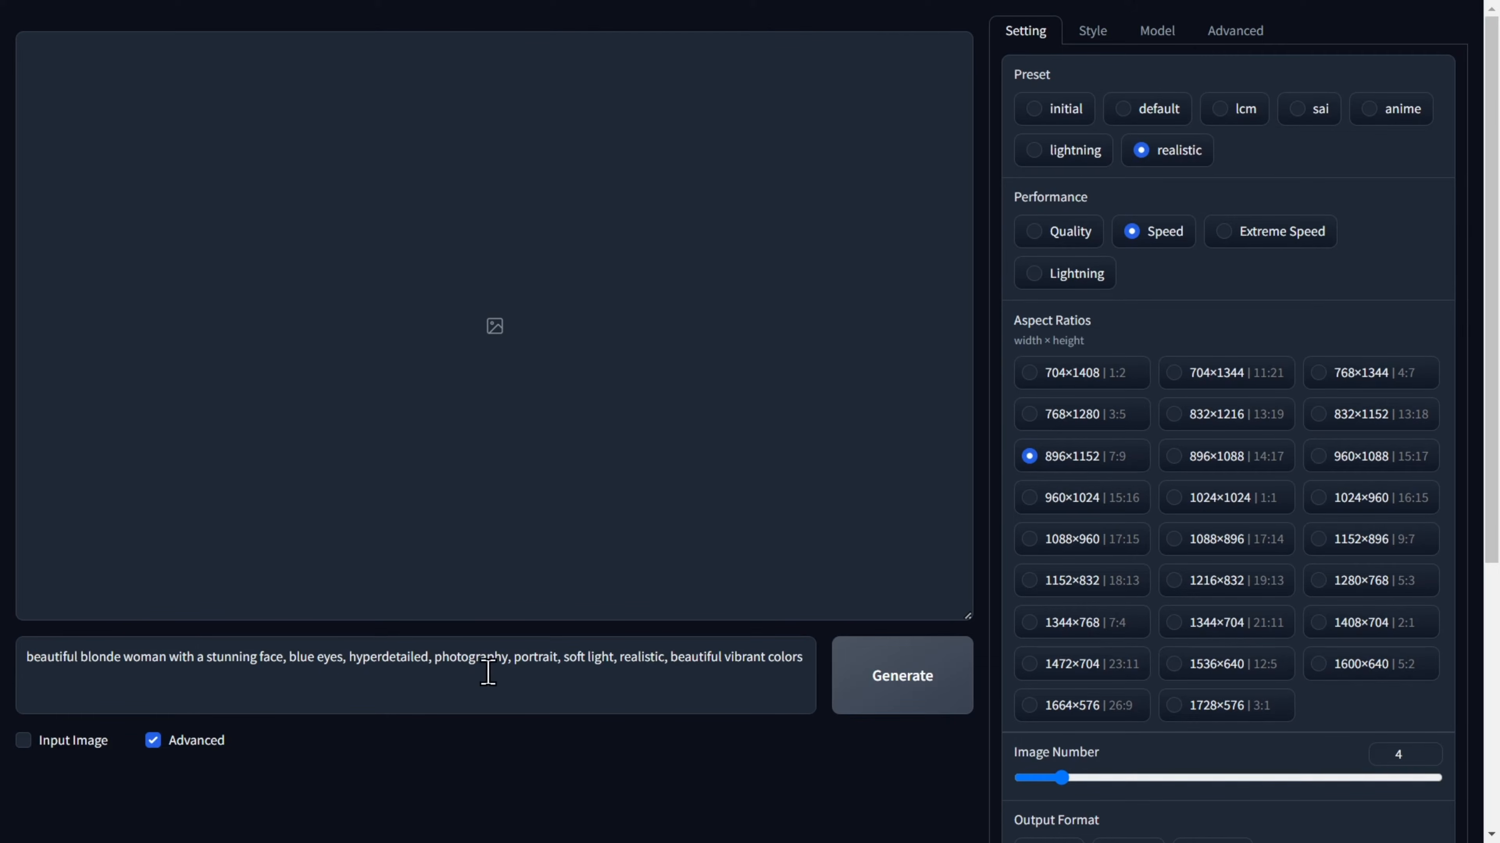
{"action": "left_click", "coordinate": [894, 697]}
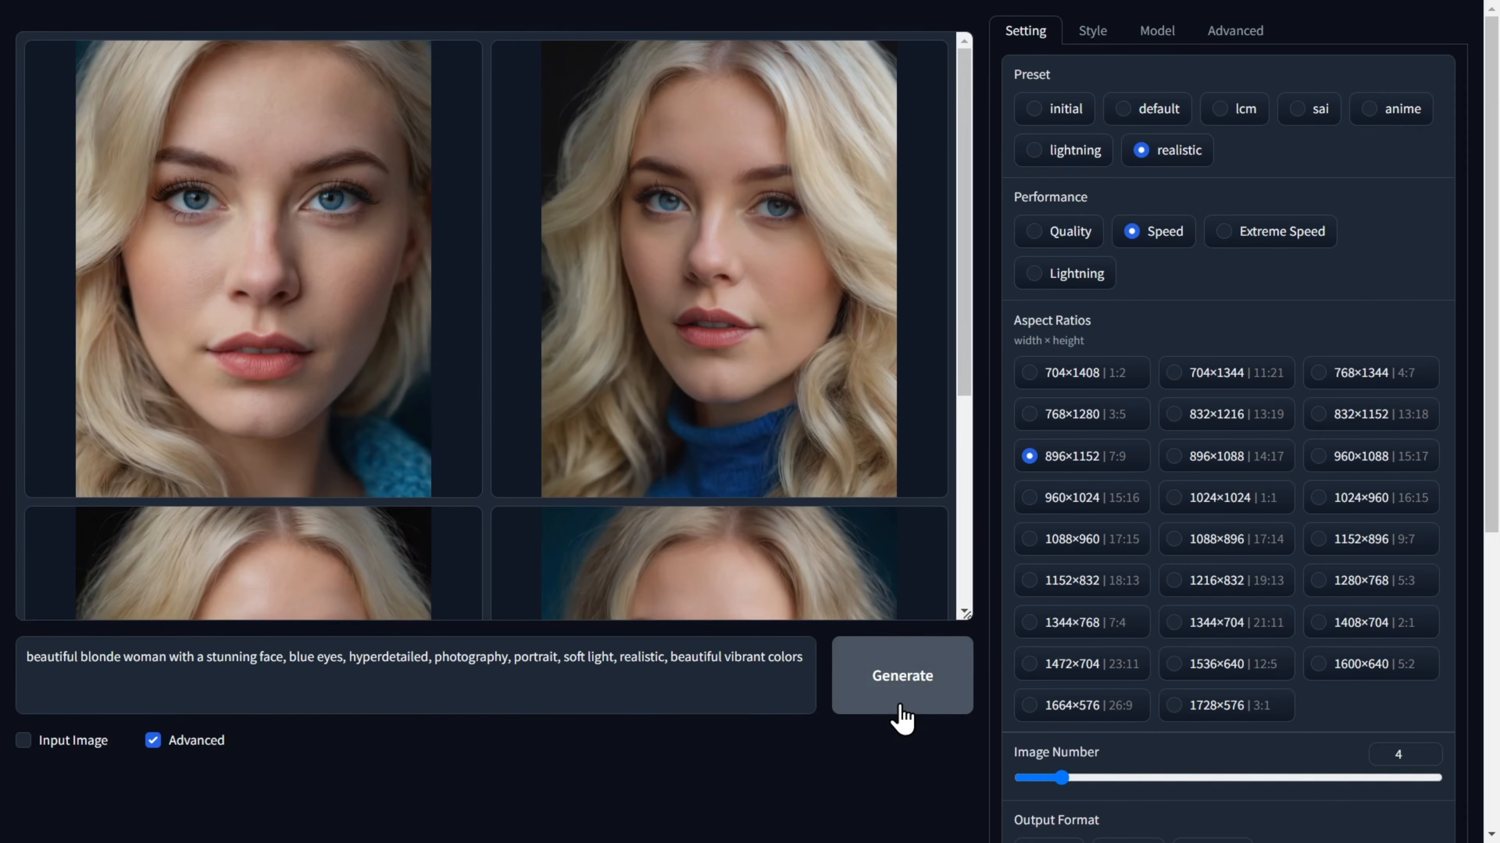
Look through the generated portraits one by one, ending on the third image.
{"action": "left_click", "coordinate": [337, 387]}
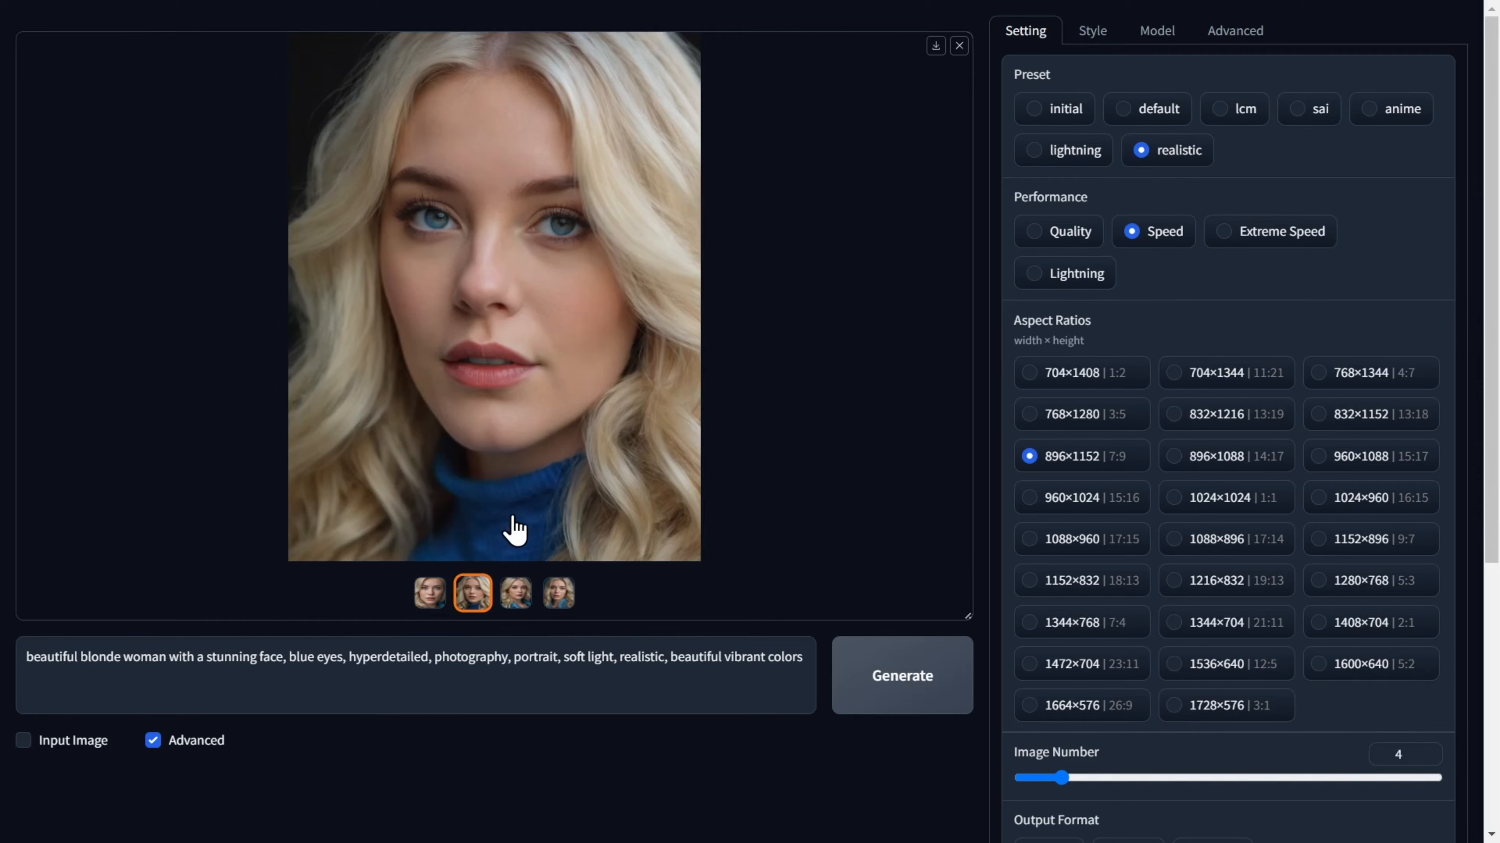
{"action": "left_click", "coordinate": [517, 596]}
{"action": "left_click", "coordinate": [560, 595]}
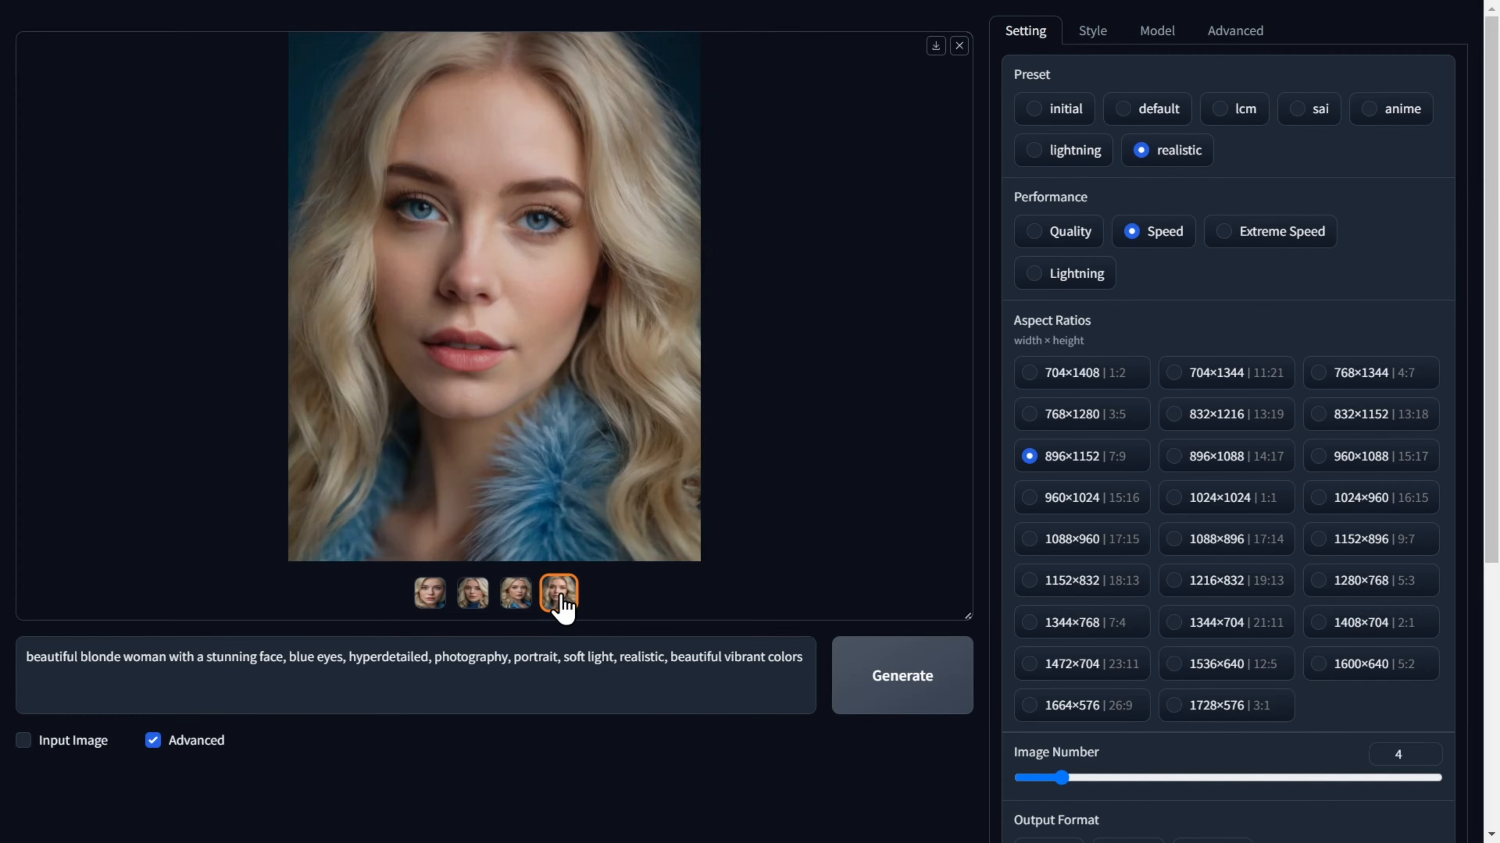
{"action": "left_click", "coordinate": [517, 597]}
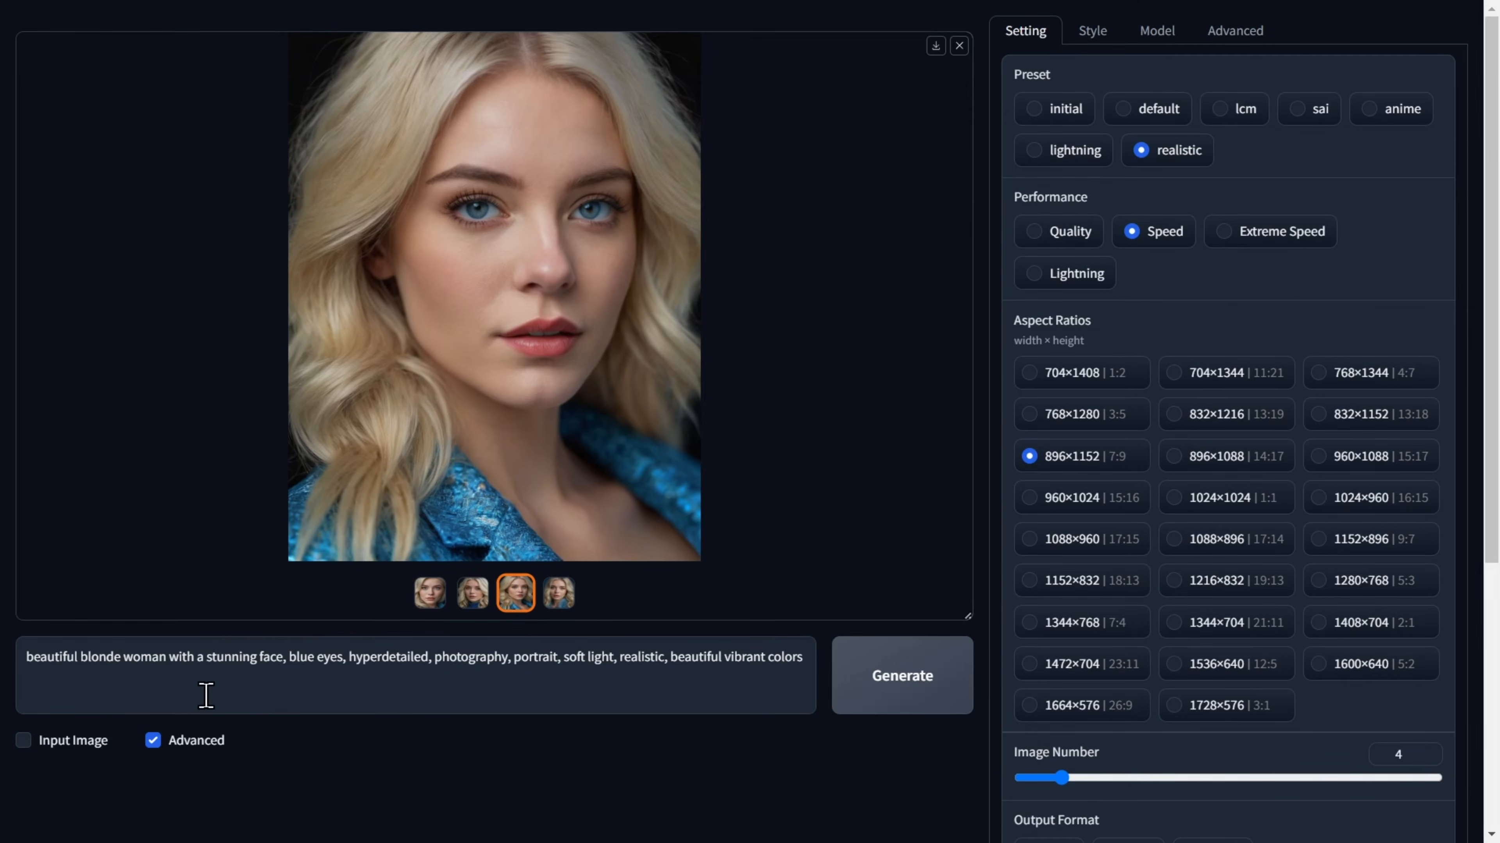
Enable Input Image and load the third generated portrait as the Upscale or Variation source.
{"action": "left_click", "coordinate": [23, 740]}
{"action": "scroll", "coordinate": [24, 739], "scroll_direction": "down", "scroll_amount": 6}
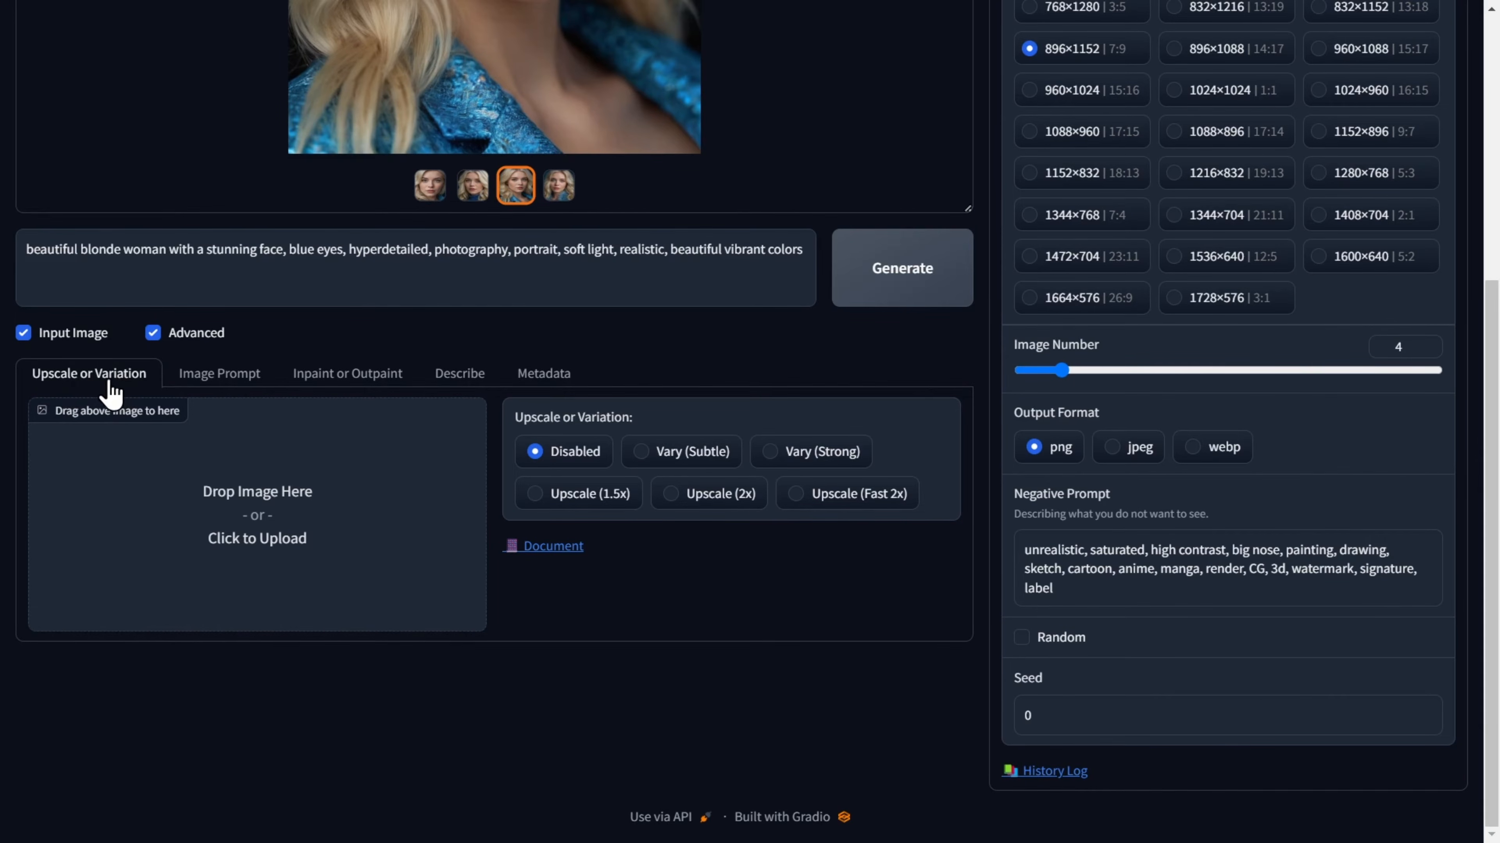
{"action": "left_click_drag", "start_coordinate": [515, 184], "coordinate": [295, 509]}
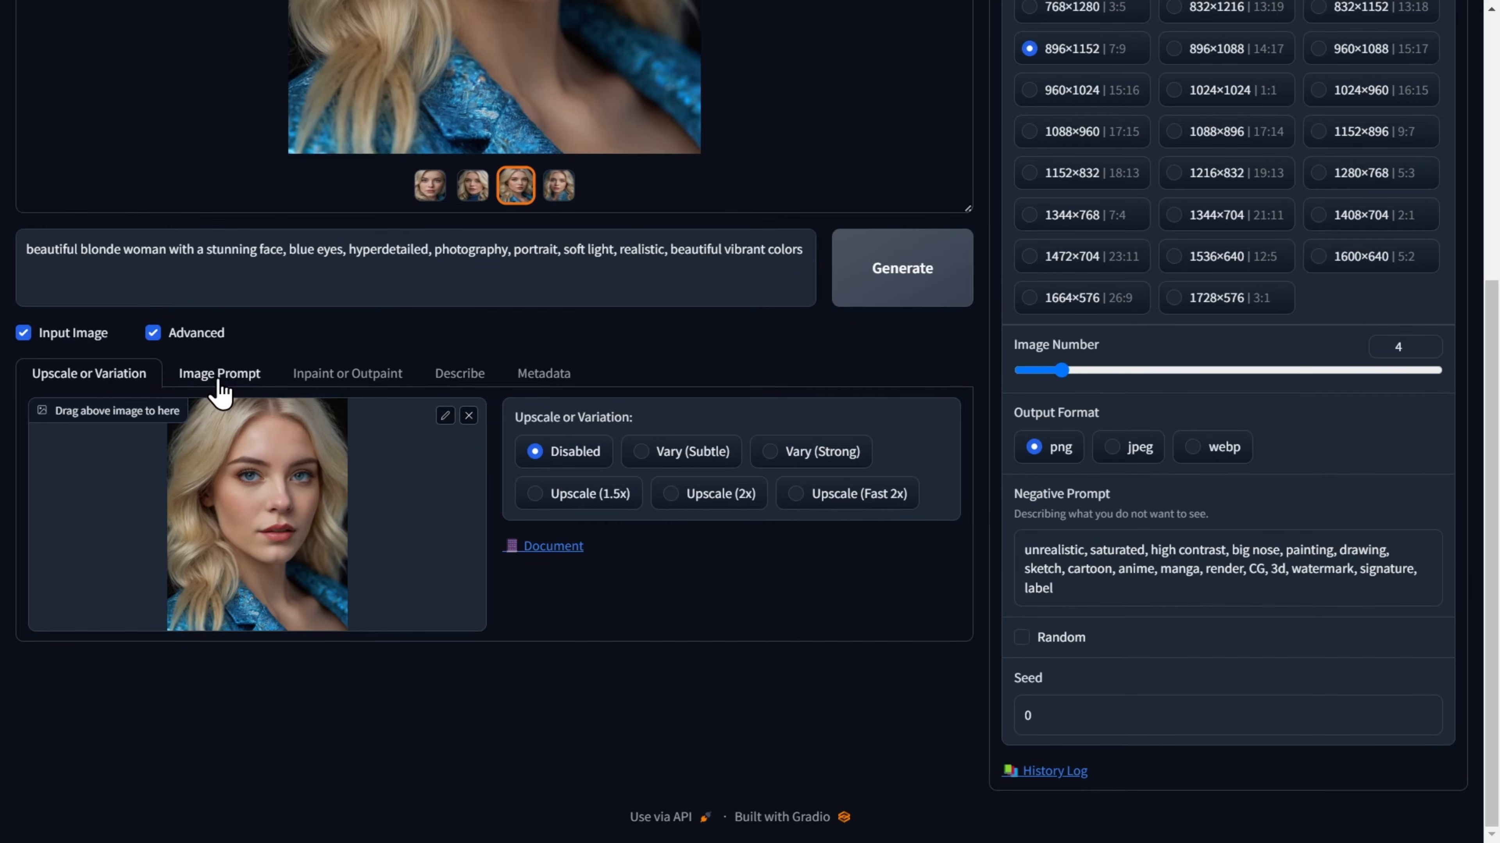
Load the third generated portrait into the first Image Prompt slot.
{"action": "left_click", "coordinate": [219, 373]}
{"action": "scroll", "coordinate": [218, 392], "scroll_direction": "down", "scroll_amount": 3}
{"action": "scroll", "coordinate": [218, 391], "scroll_direction": "up", "scroll_amount": 3}
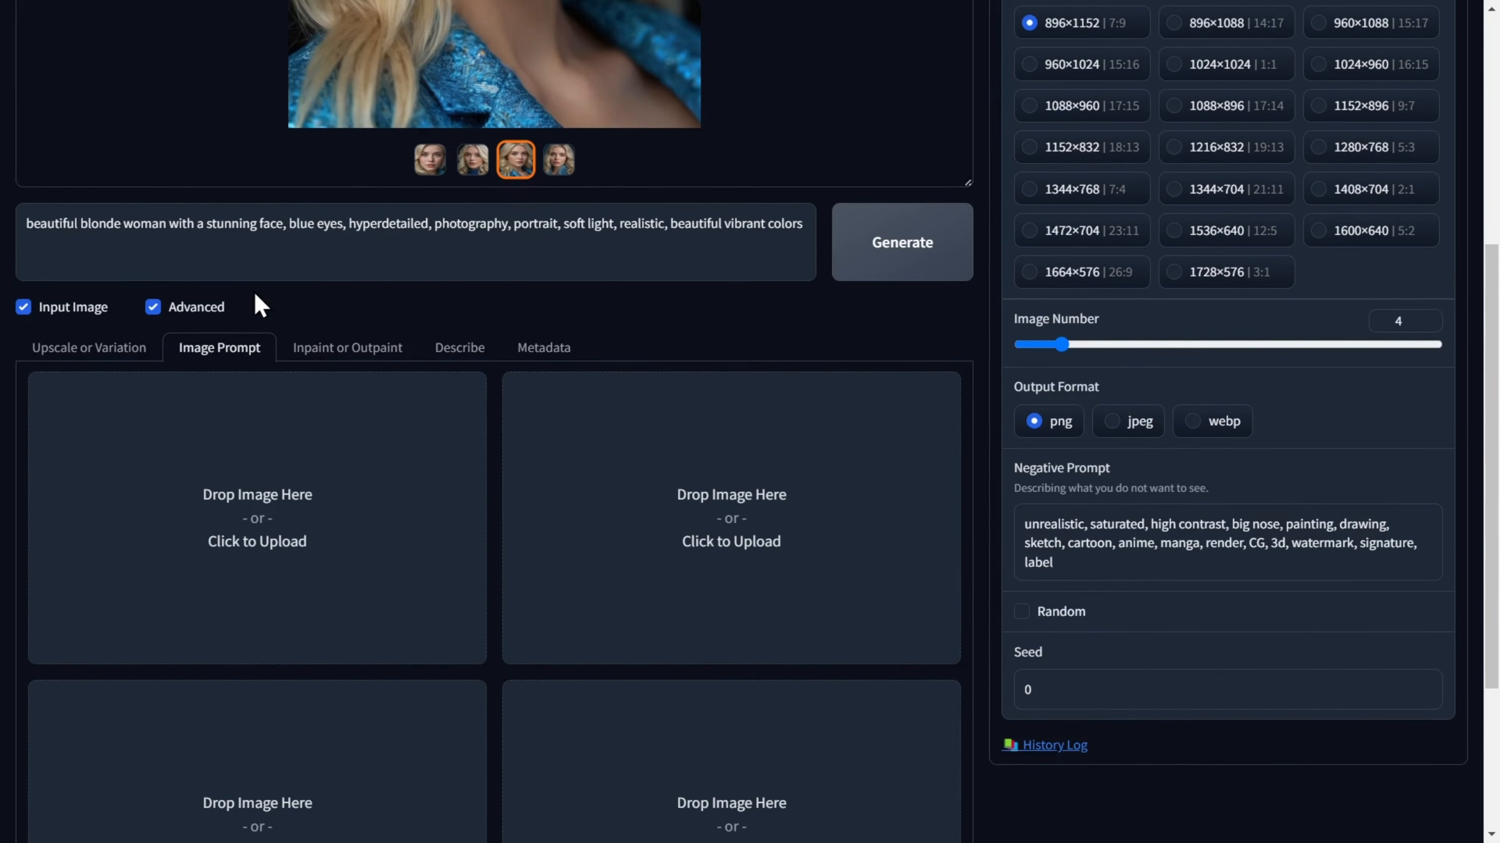
{"action": "scroll", "coordinate": [412, 396], "scroll_direction": "up", "scroll_amount": 5}
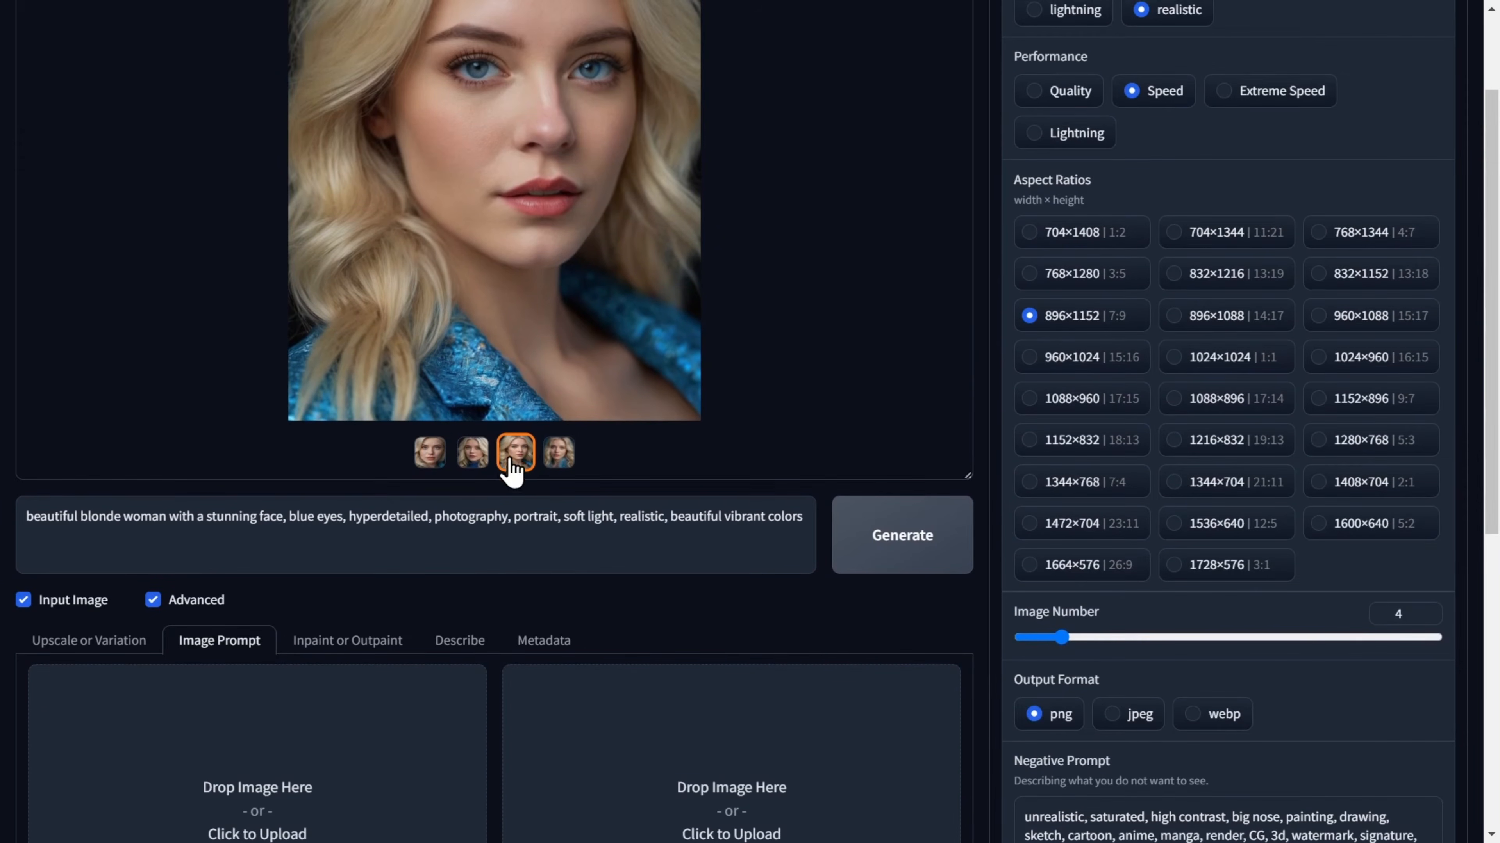
{"action": "left_click_drag", "start_coordinate": [511, 467], "coordinate": [292, 762]}
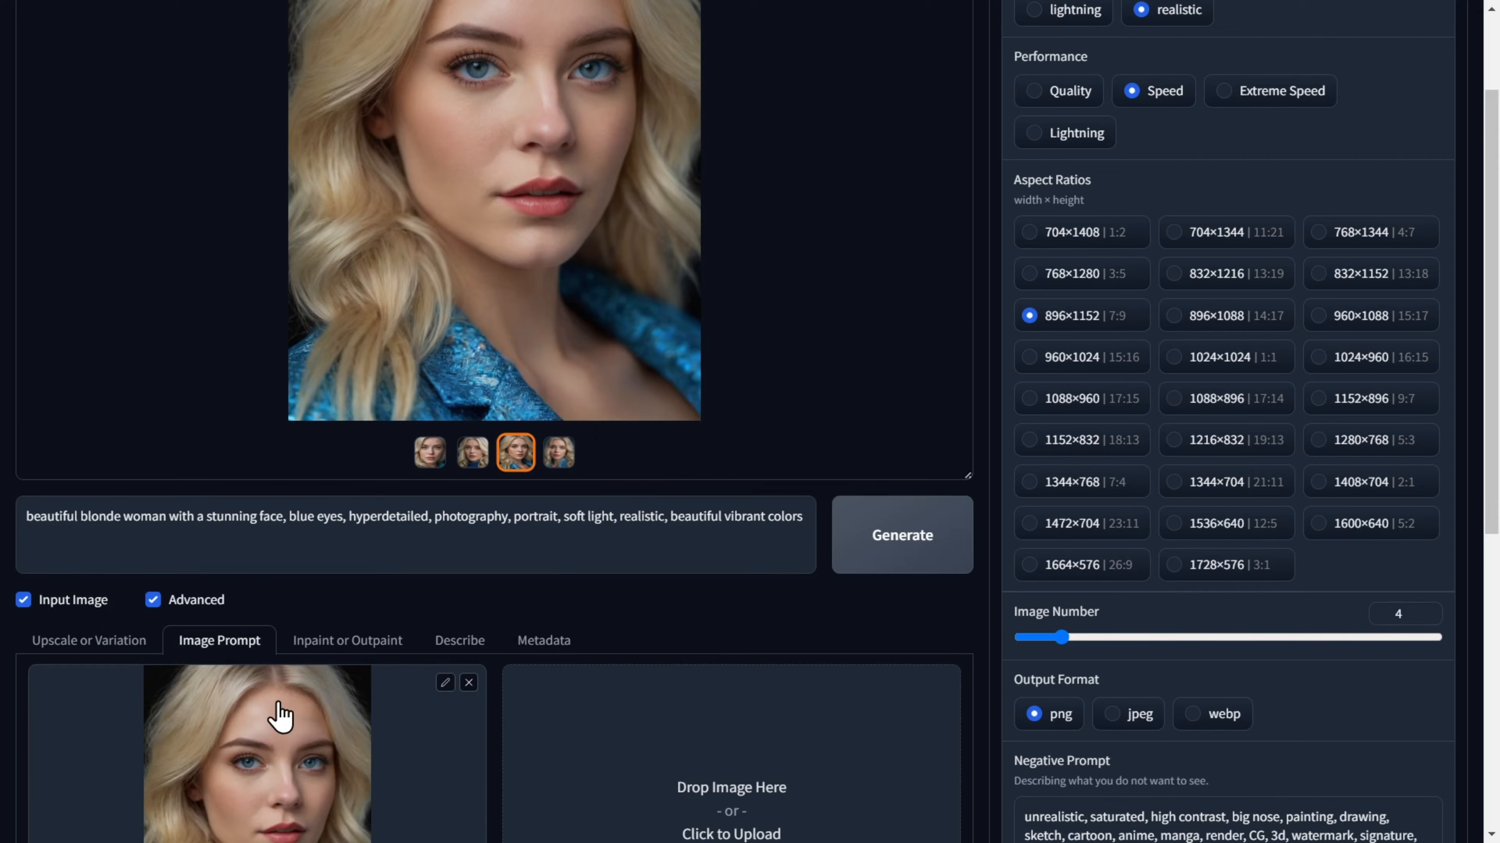
Show the advanced Image Prompt options and set the first reference image to FaceSwap.
{"action": "scroll", "coordinate": [282, 716], "scroll_direction": "down", "scroll_amount": 9}
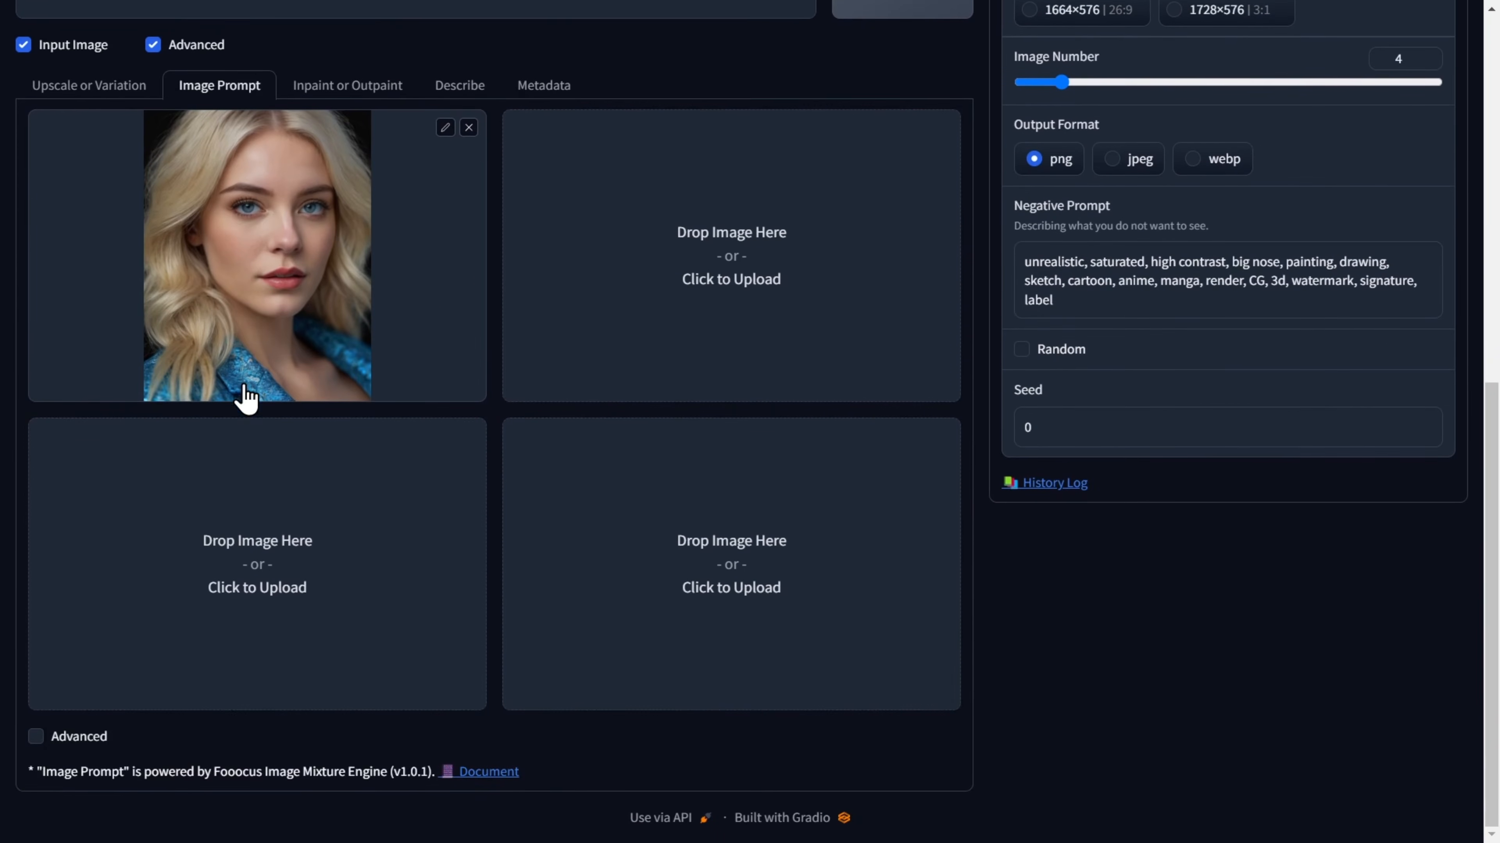
{"action": "left_click", "coordinate": [35, 739]}
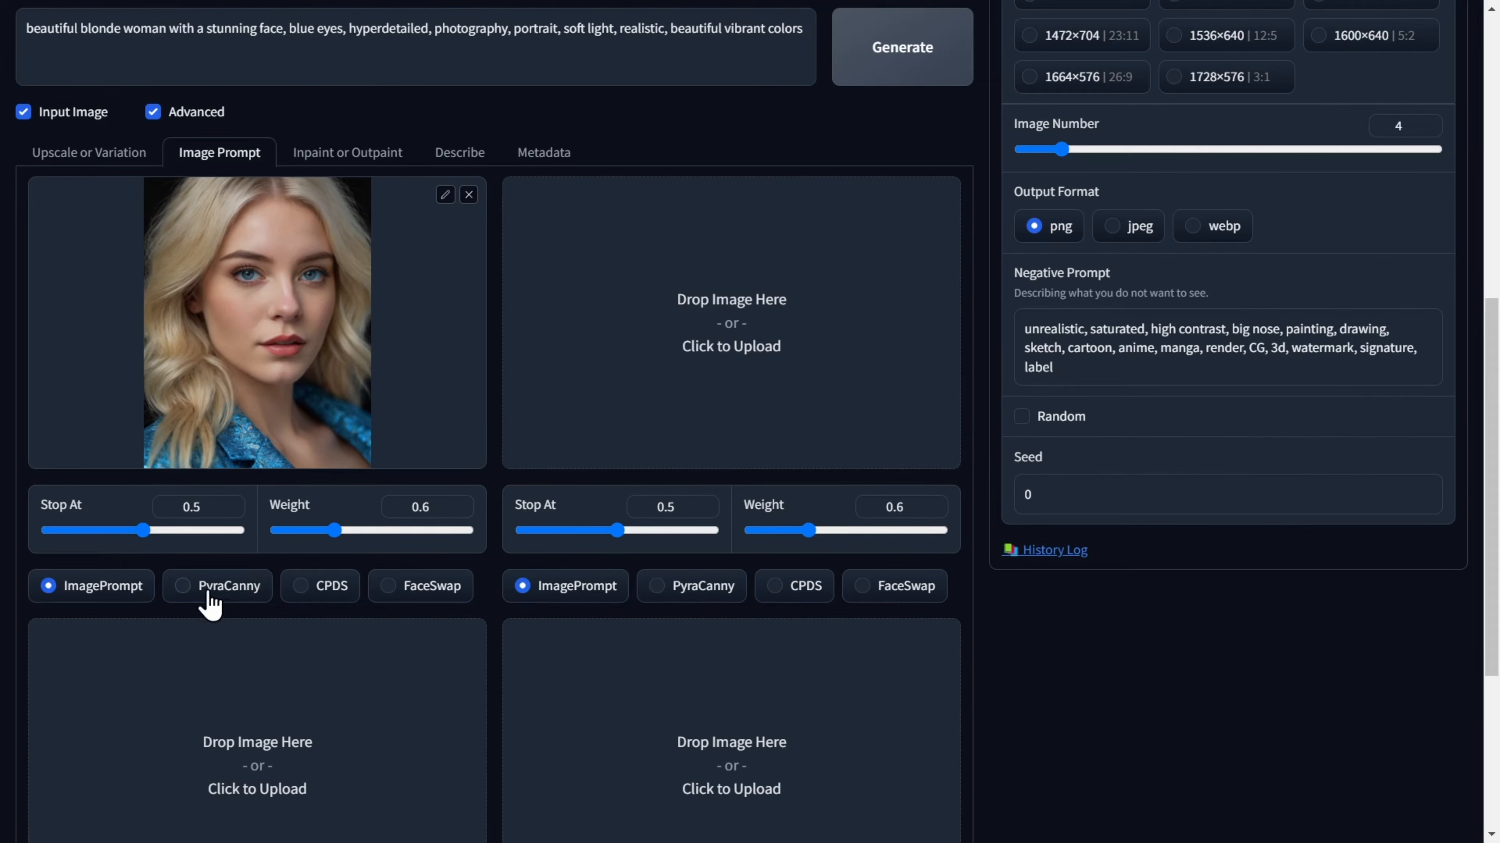
{"action": "left_click", "coordinate": [392, 589]}
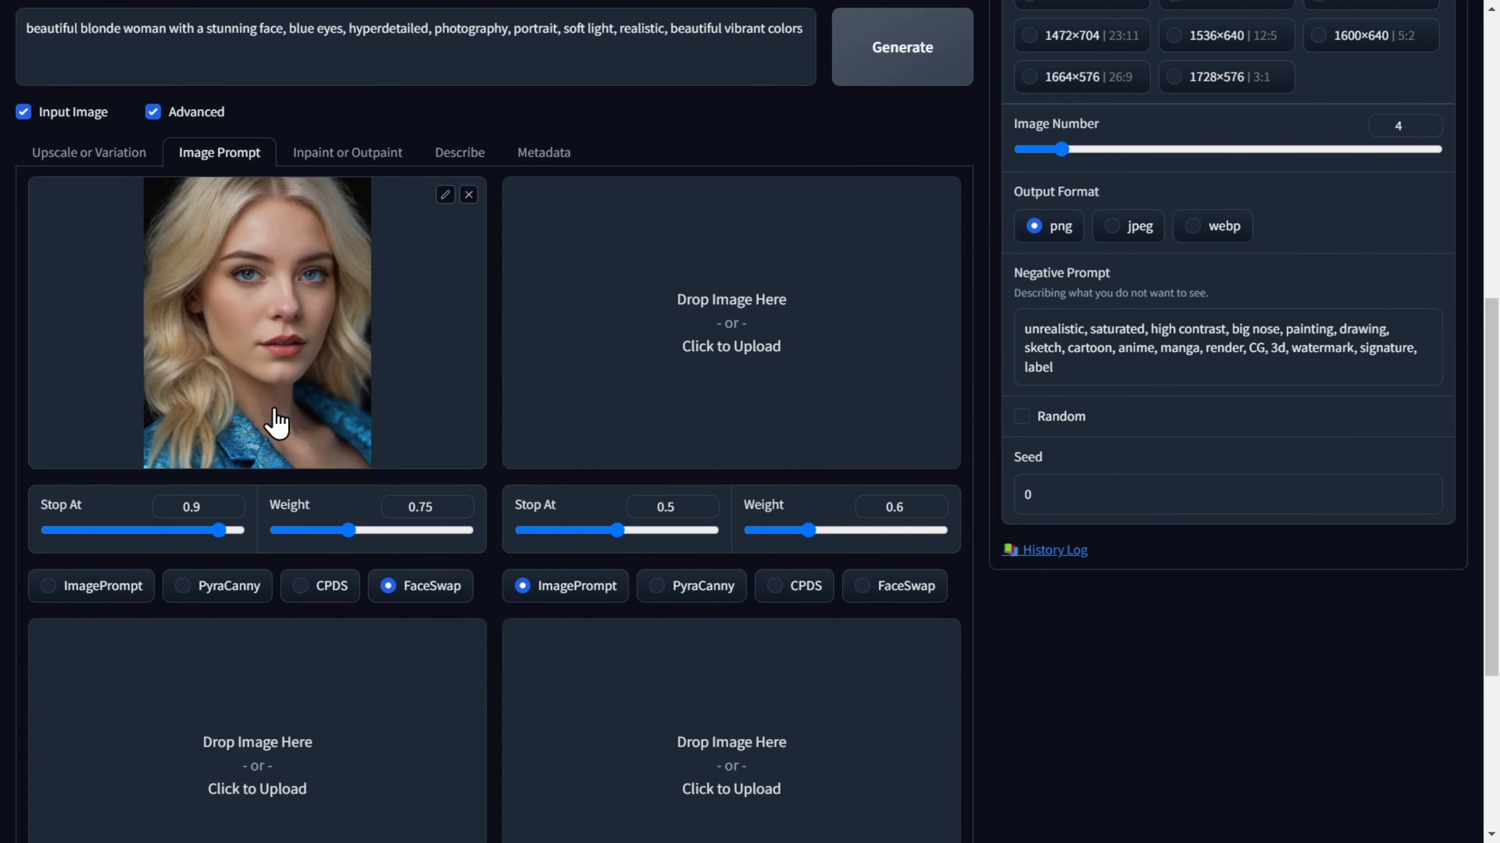
Append ", make her be in a music festival" to the prompt and generate the new images.
{"action": "scroll", "coordinate": [270, 412], "scroll_direction": "up", "scroll_amount": 5}
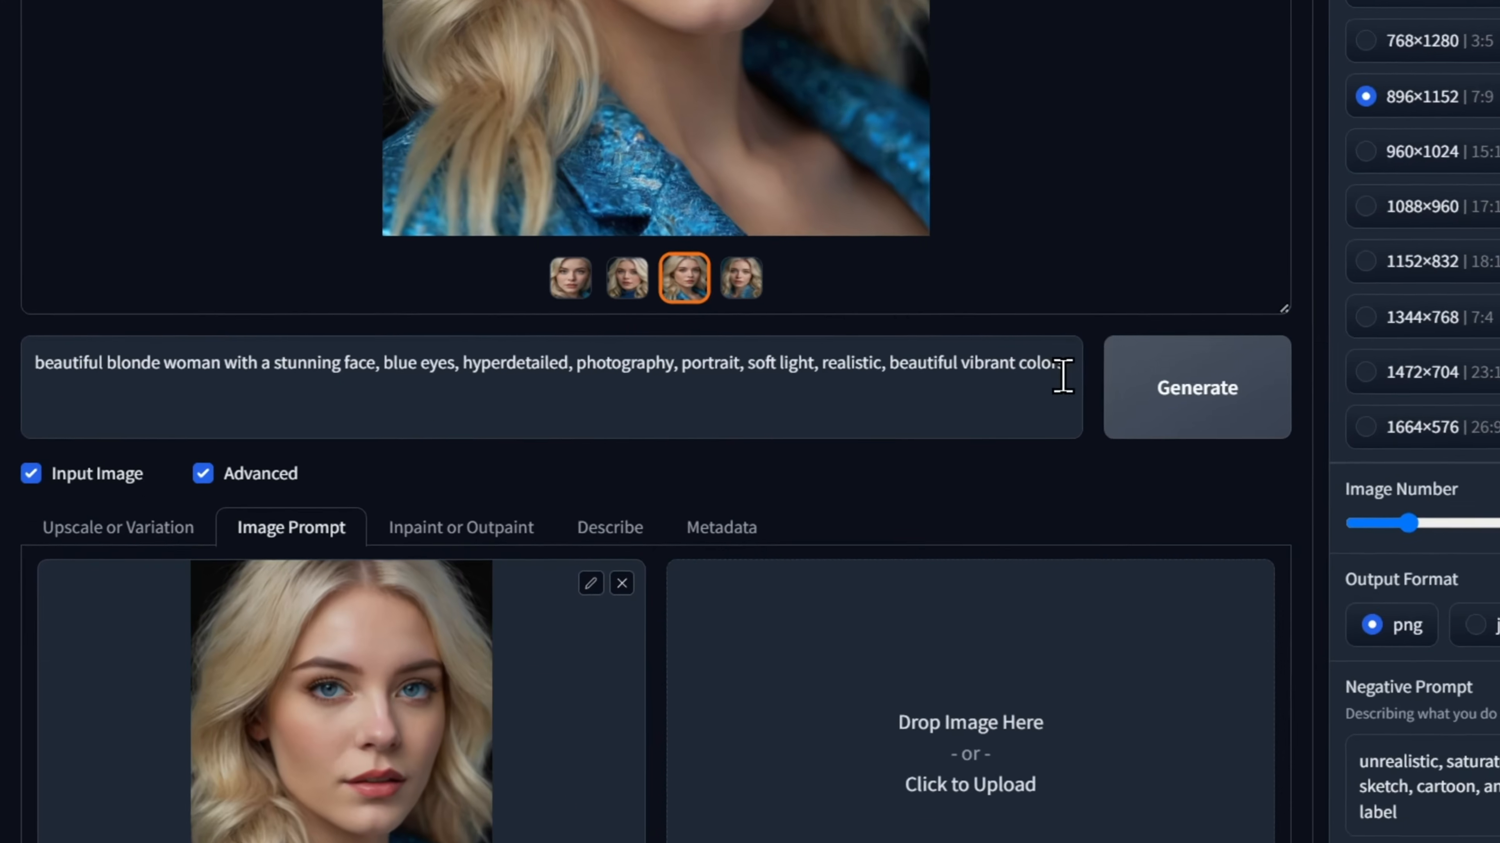
{"action": "type", "text": ", make her be in a f"}
{"action": "key", "text": "BackSpace"}
{"action": "type", "text": "music festival"}
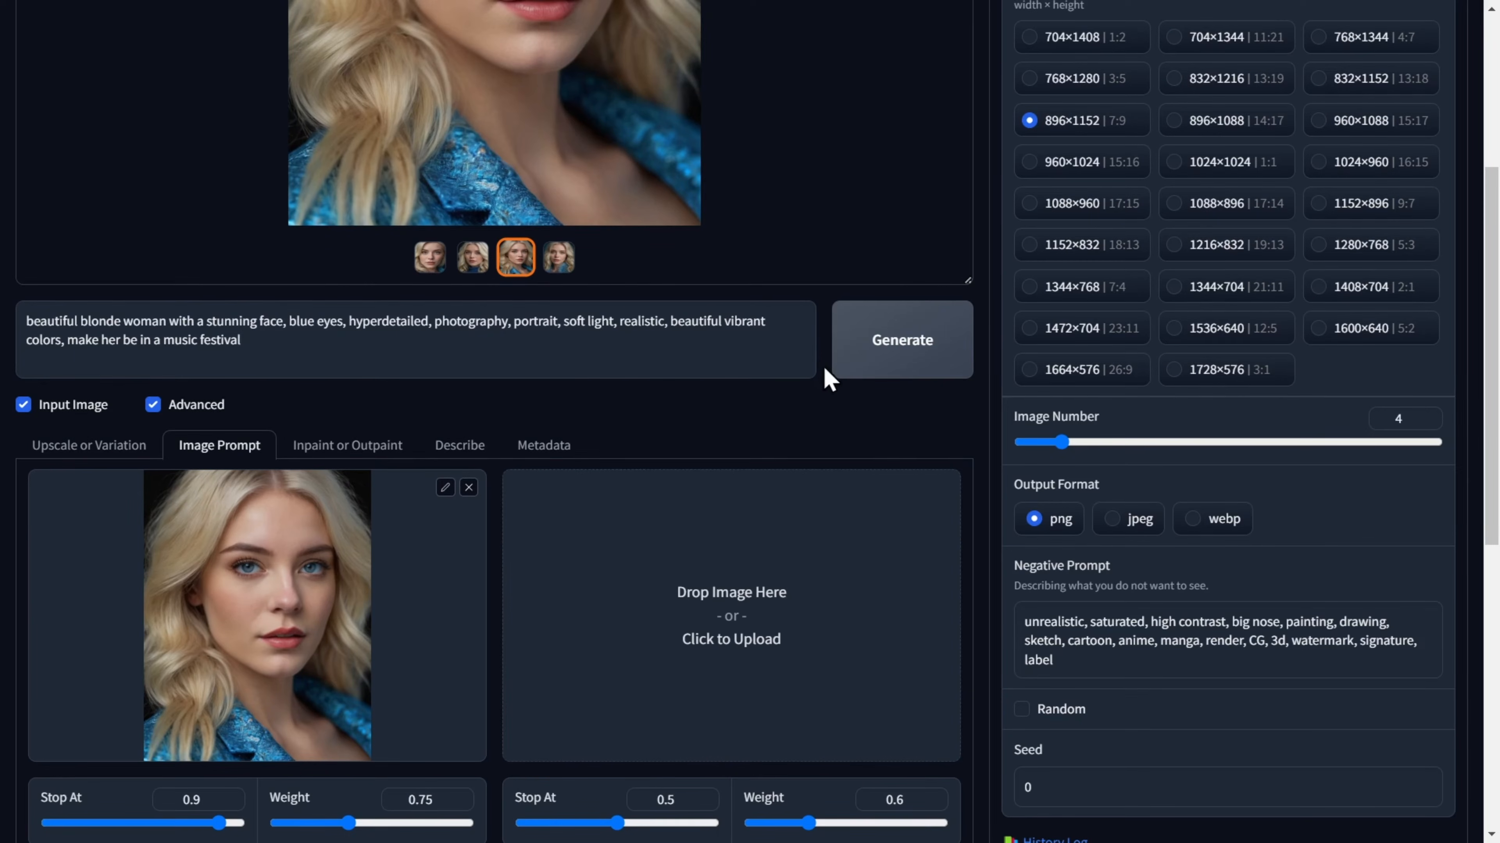
{"action": "left_click", "coordinate": [902, 350]}
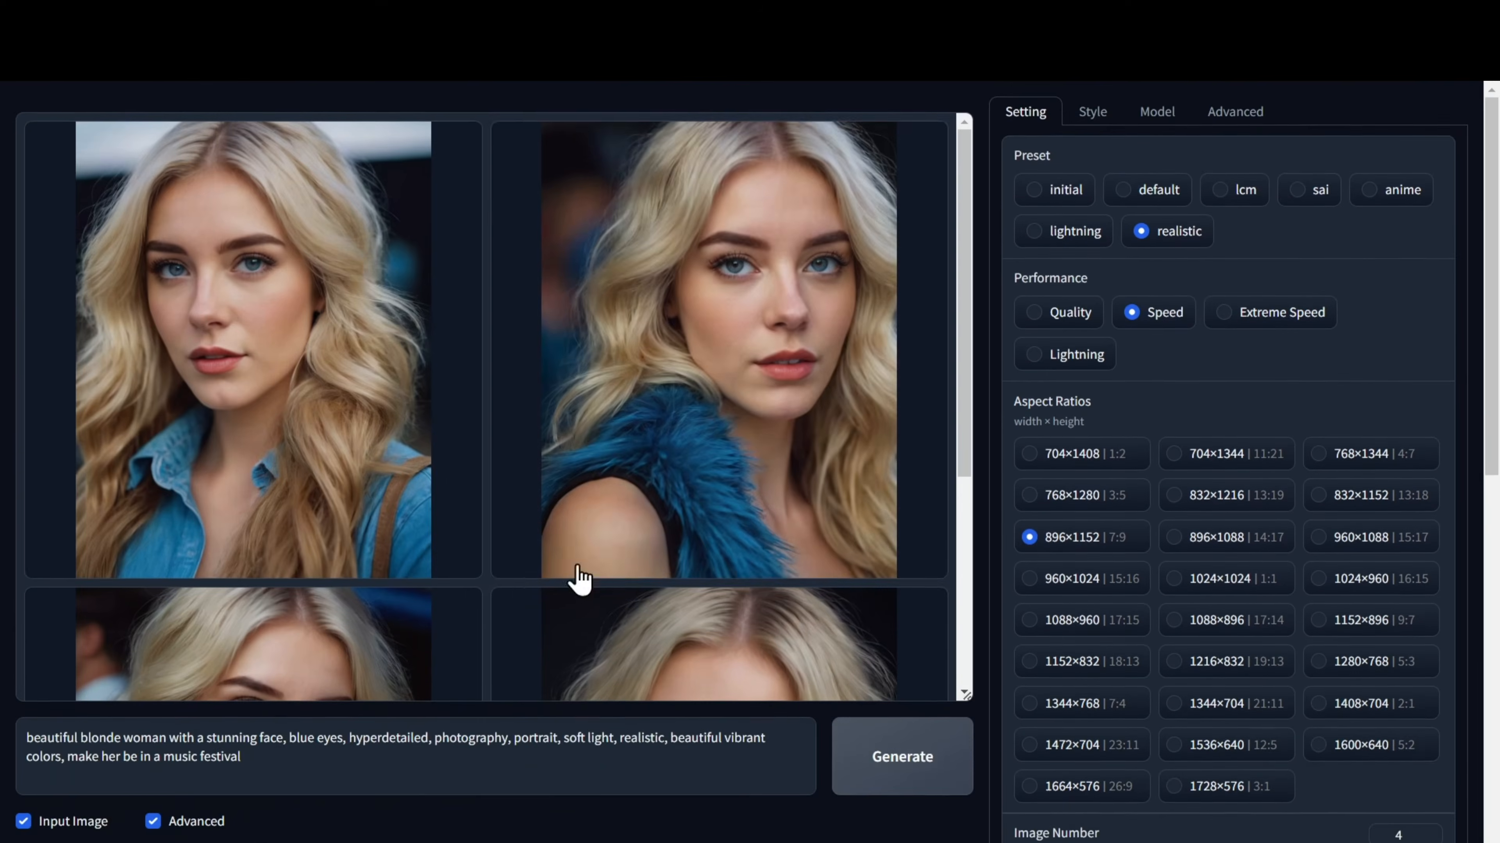
Inspect each of the four music festival portraits at full size and compare the faces.
{"action": "left_click", "coordinate": [308, 376]}
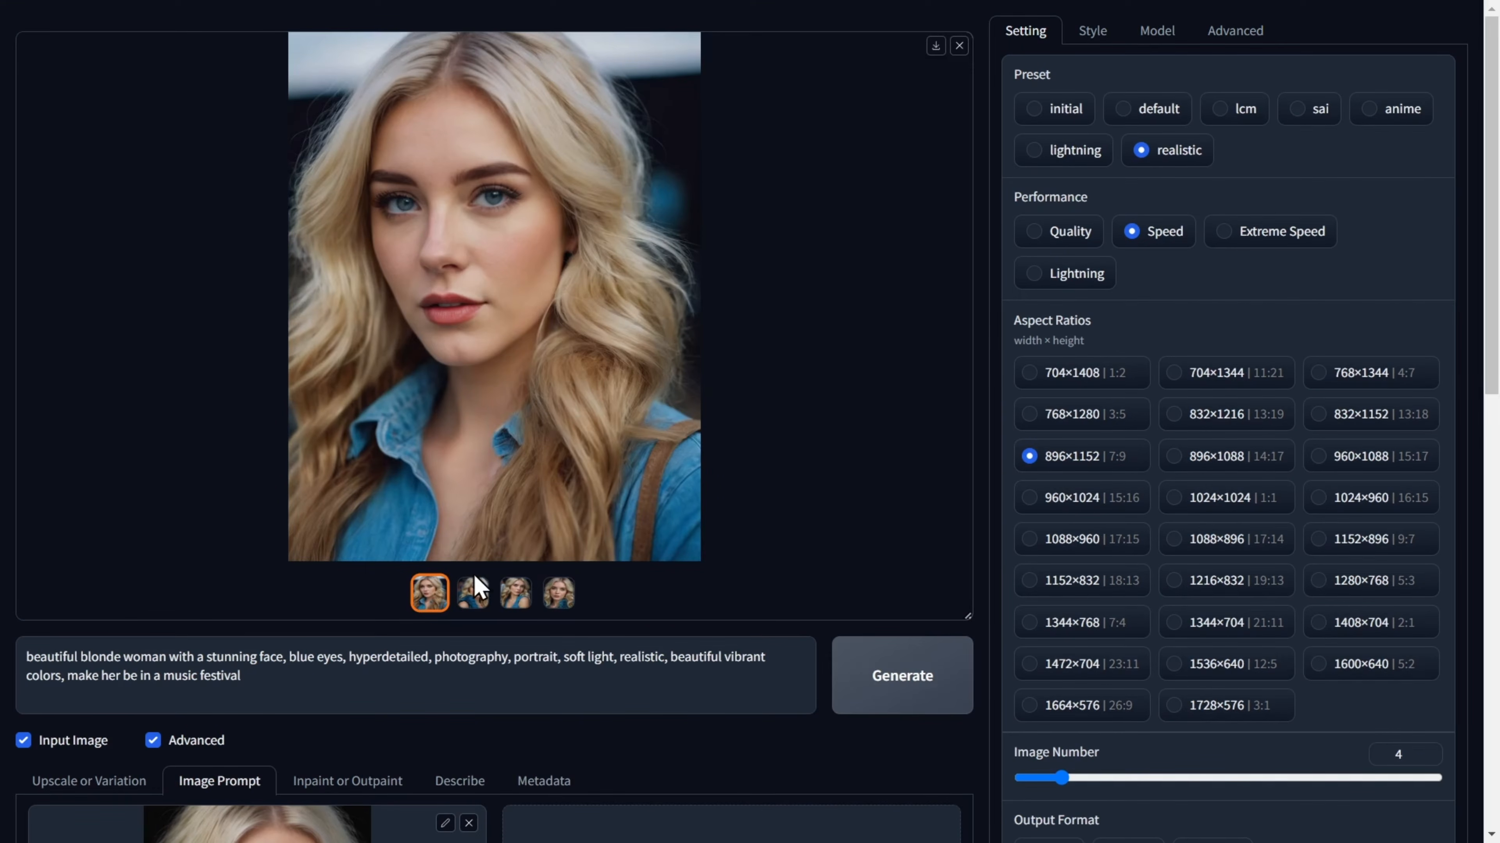
{"action": "left_click", "coordinate": [472, 674]}
{"action": "left_click", "coordinate": [515, 593]}
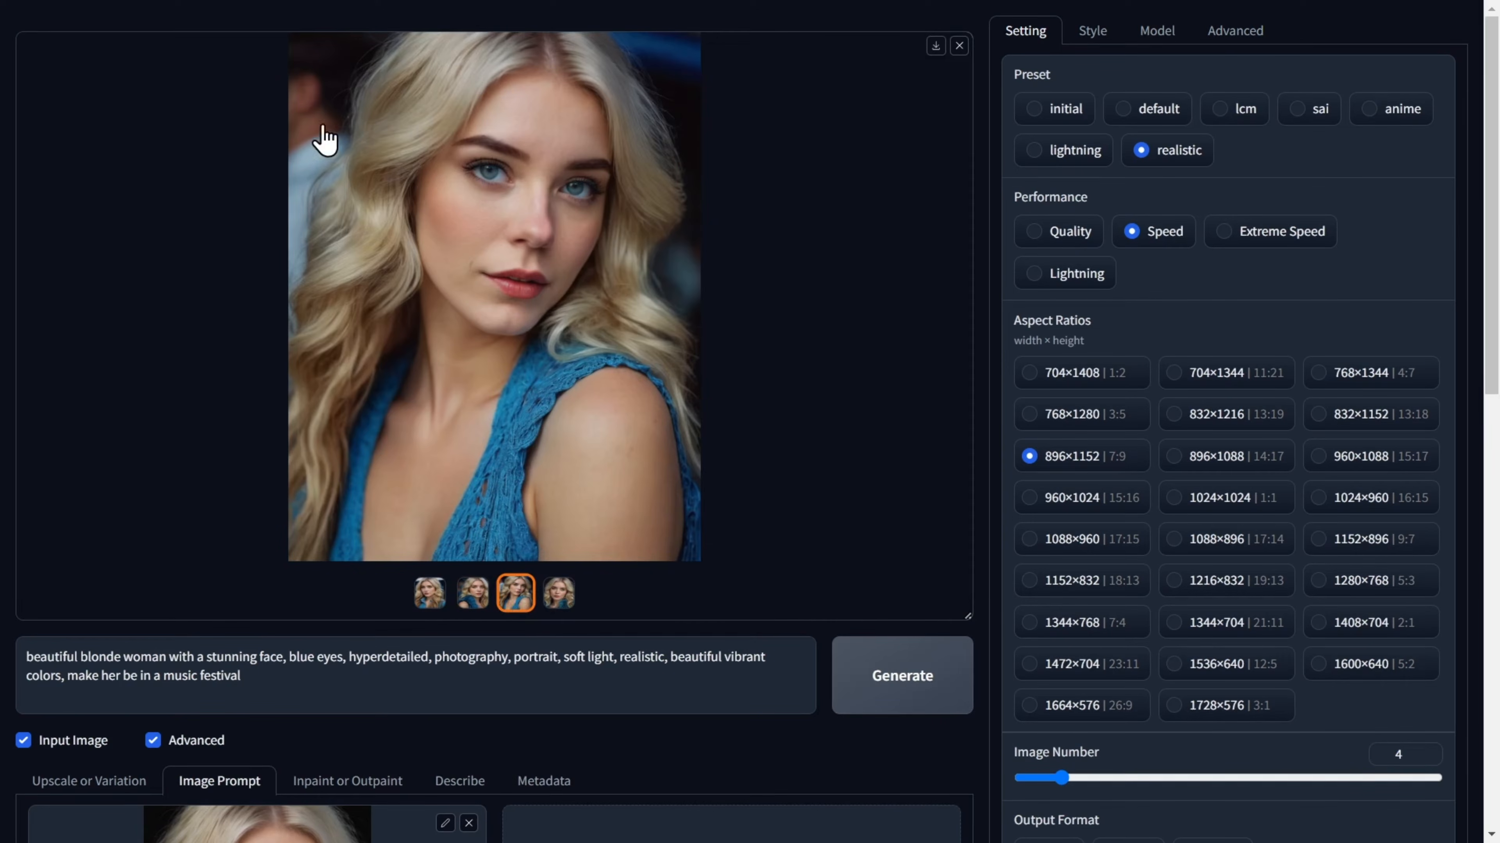
{"action": "left_click", "coordinate": [558, 593]}
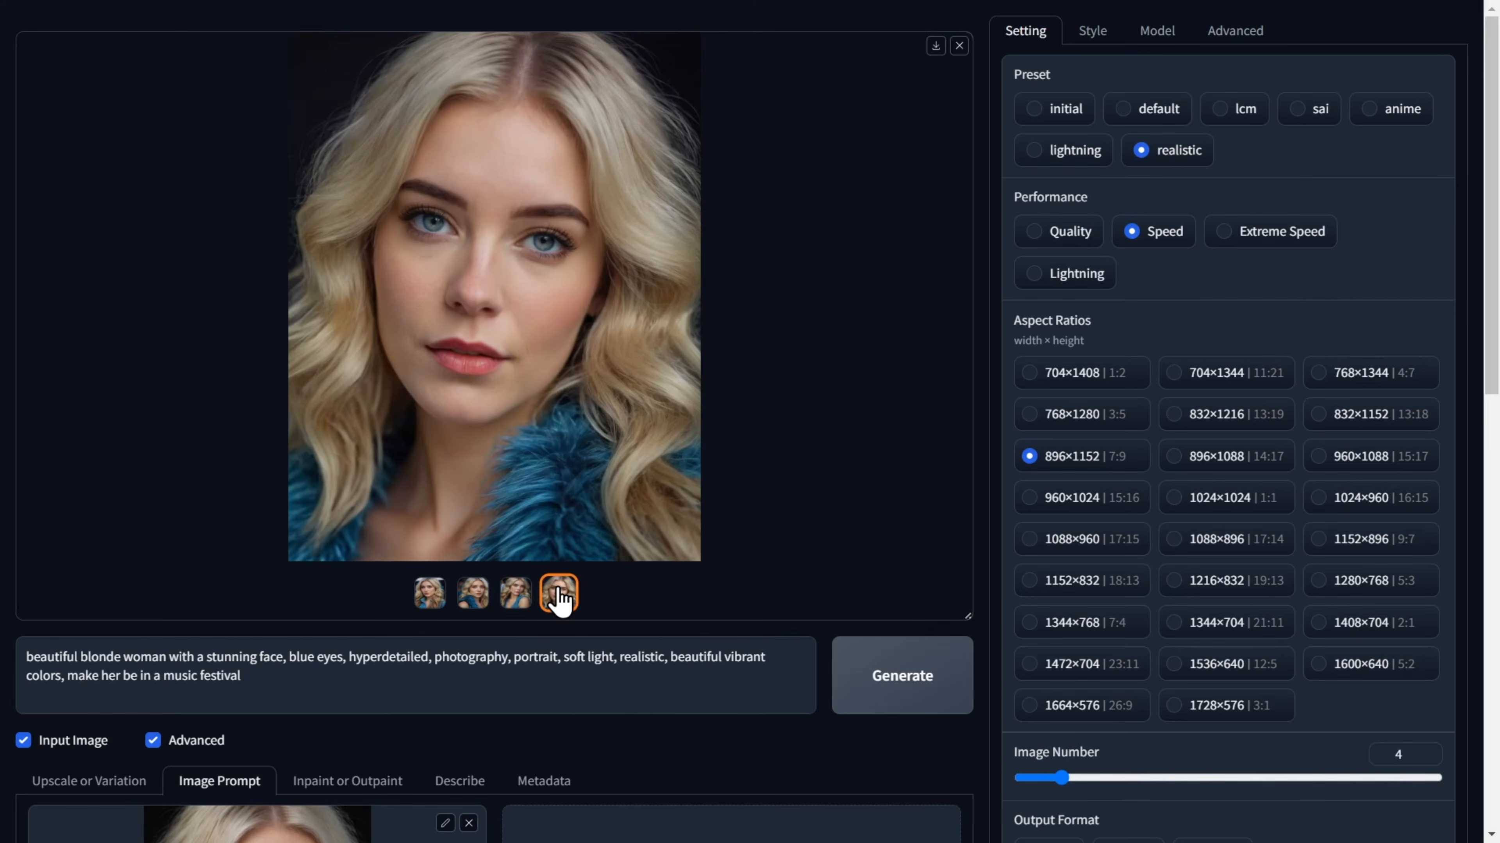
{"action": "left_click", "coordinate": [429, 593]}
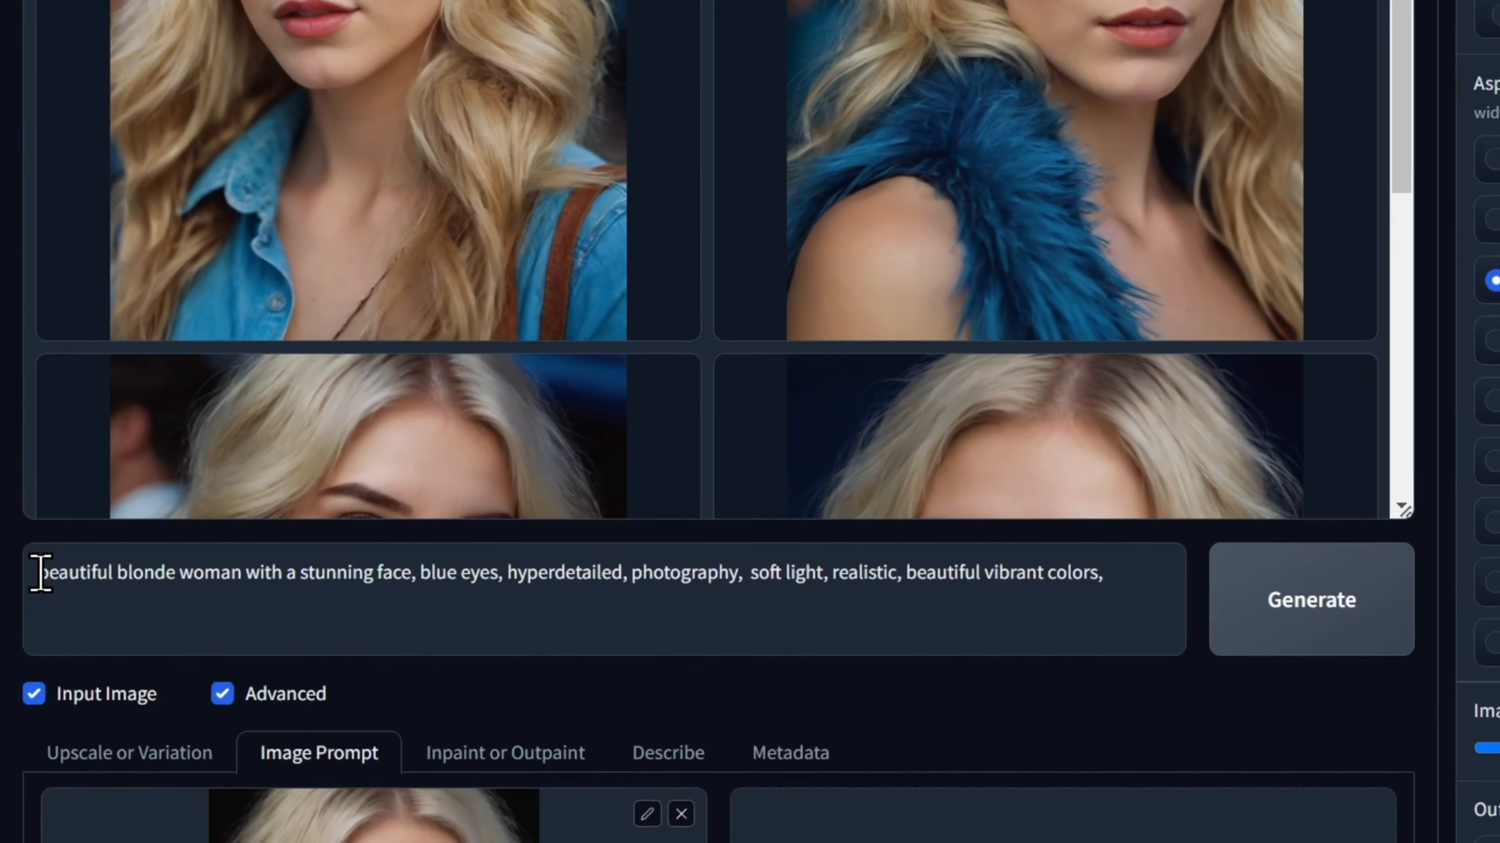
Rework the prompt to start with "woman riding a bike," without the portrait and music festival wording, and generate the images.
{"action": "type", "text": "woman riding a bike,"}
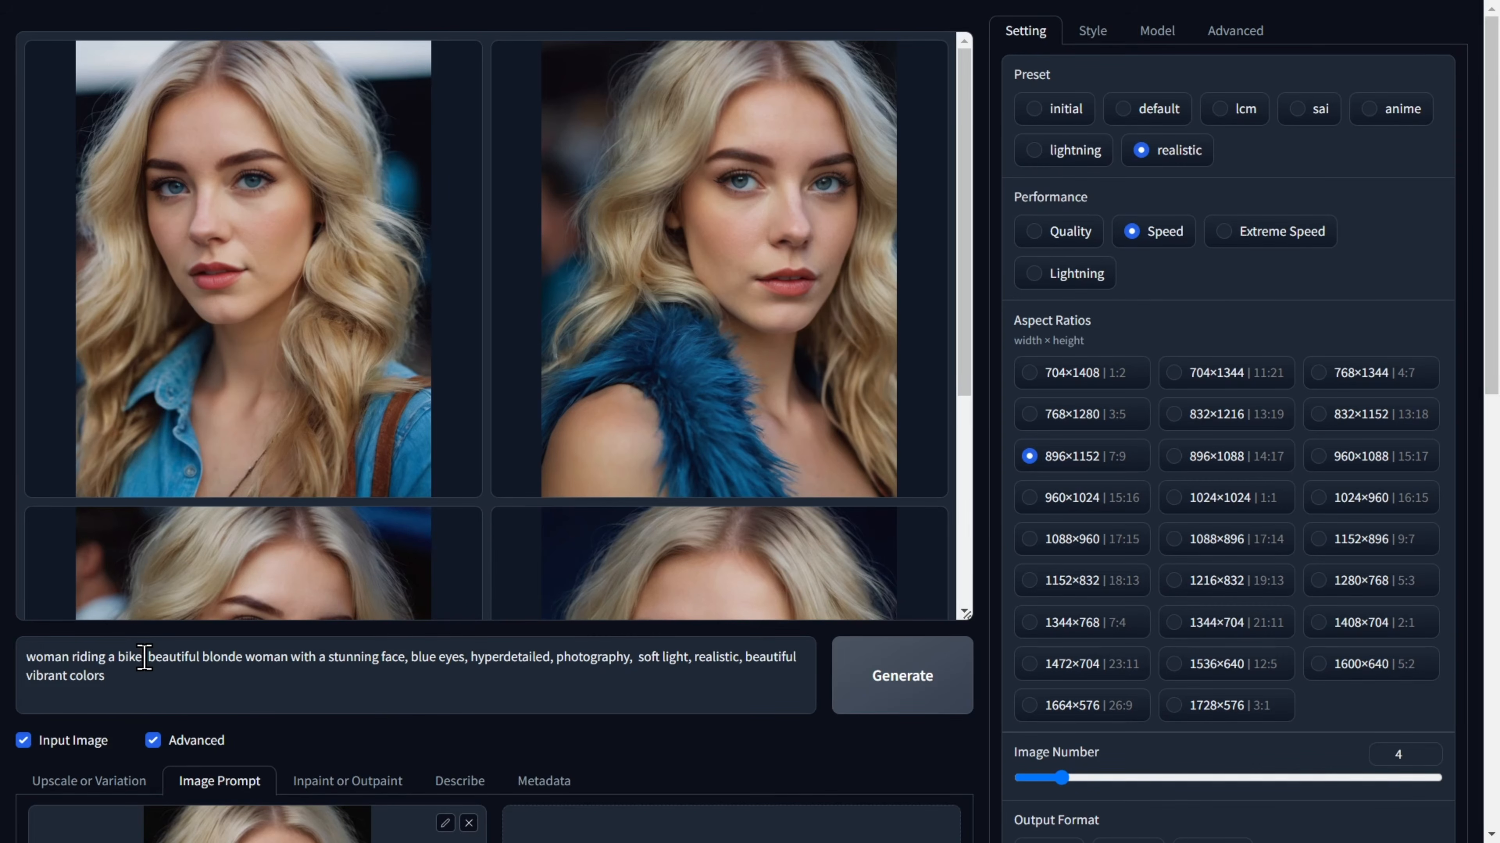
{"action": "left_click", "coordinate": [901, 713]}
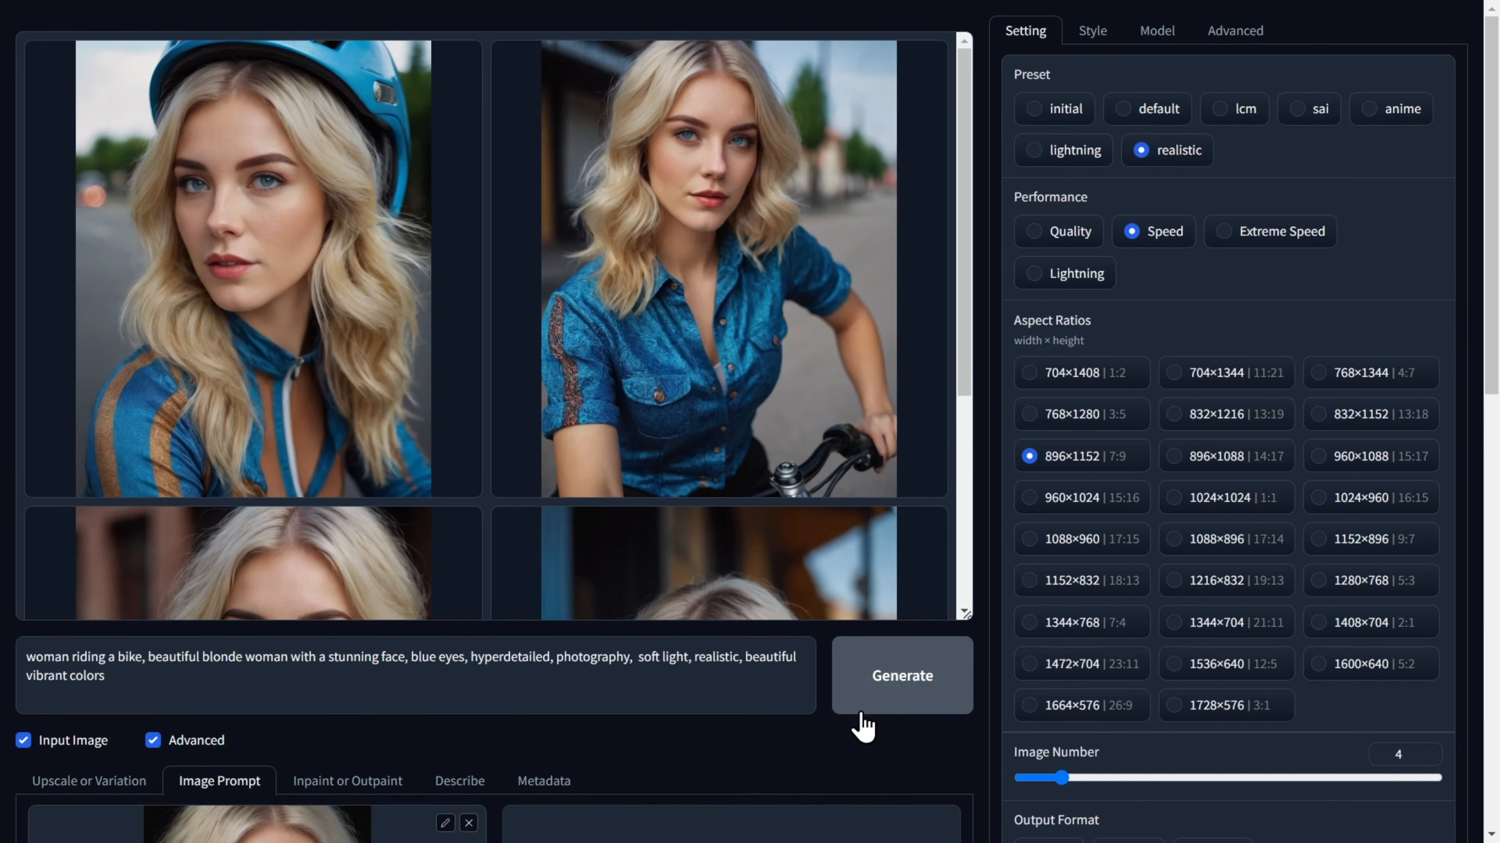
Inspect the four bike-riding images one by one and compare the woman's face between them.
{"action": "left_click", "coordinate": [353, 299]}
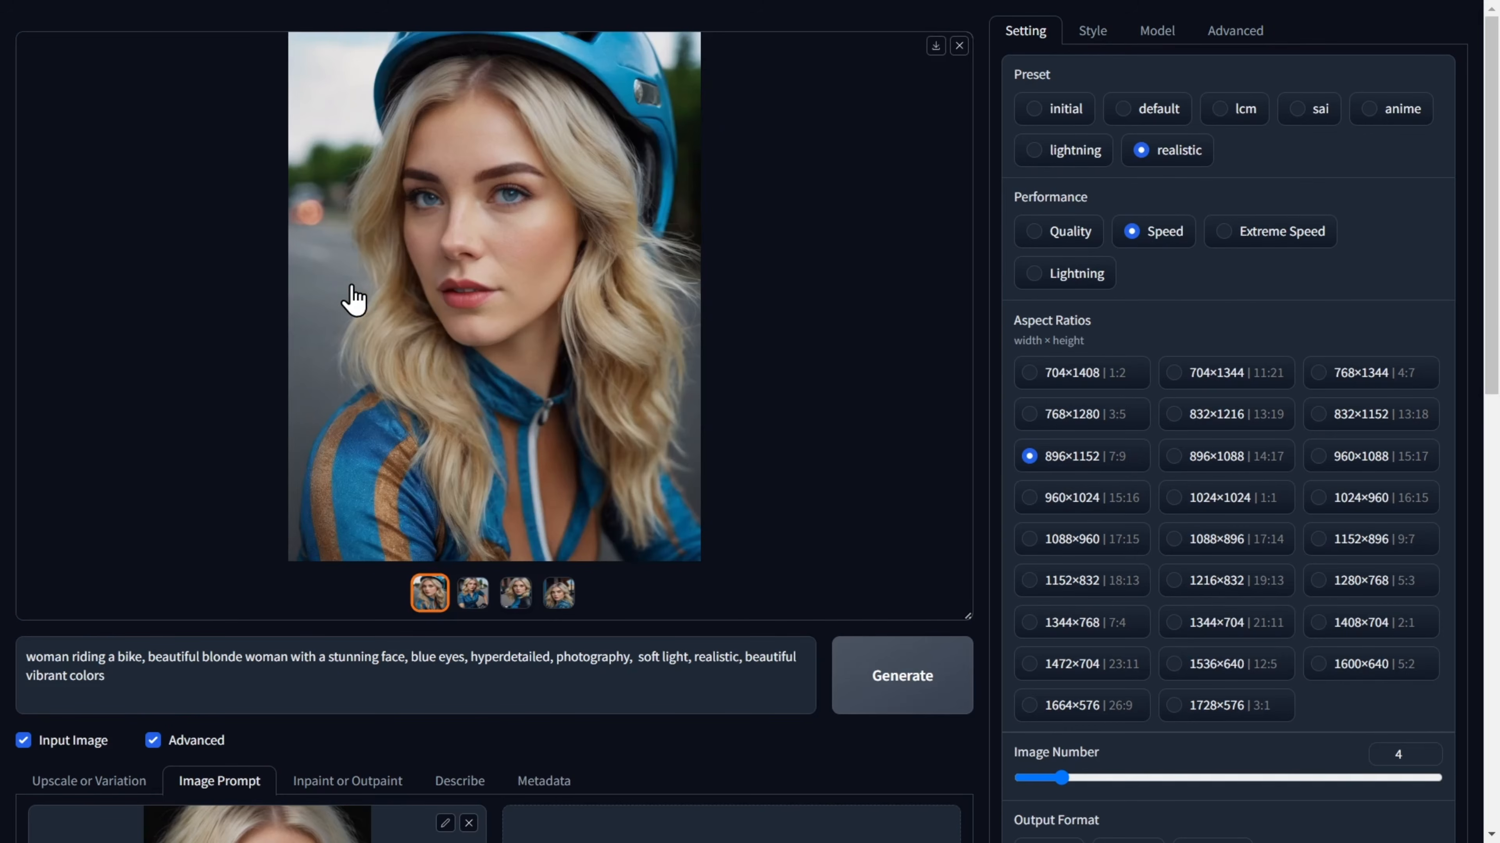
{"action": "left_click", "coordinate": [472, 596]}
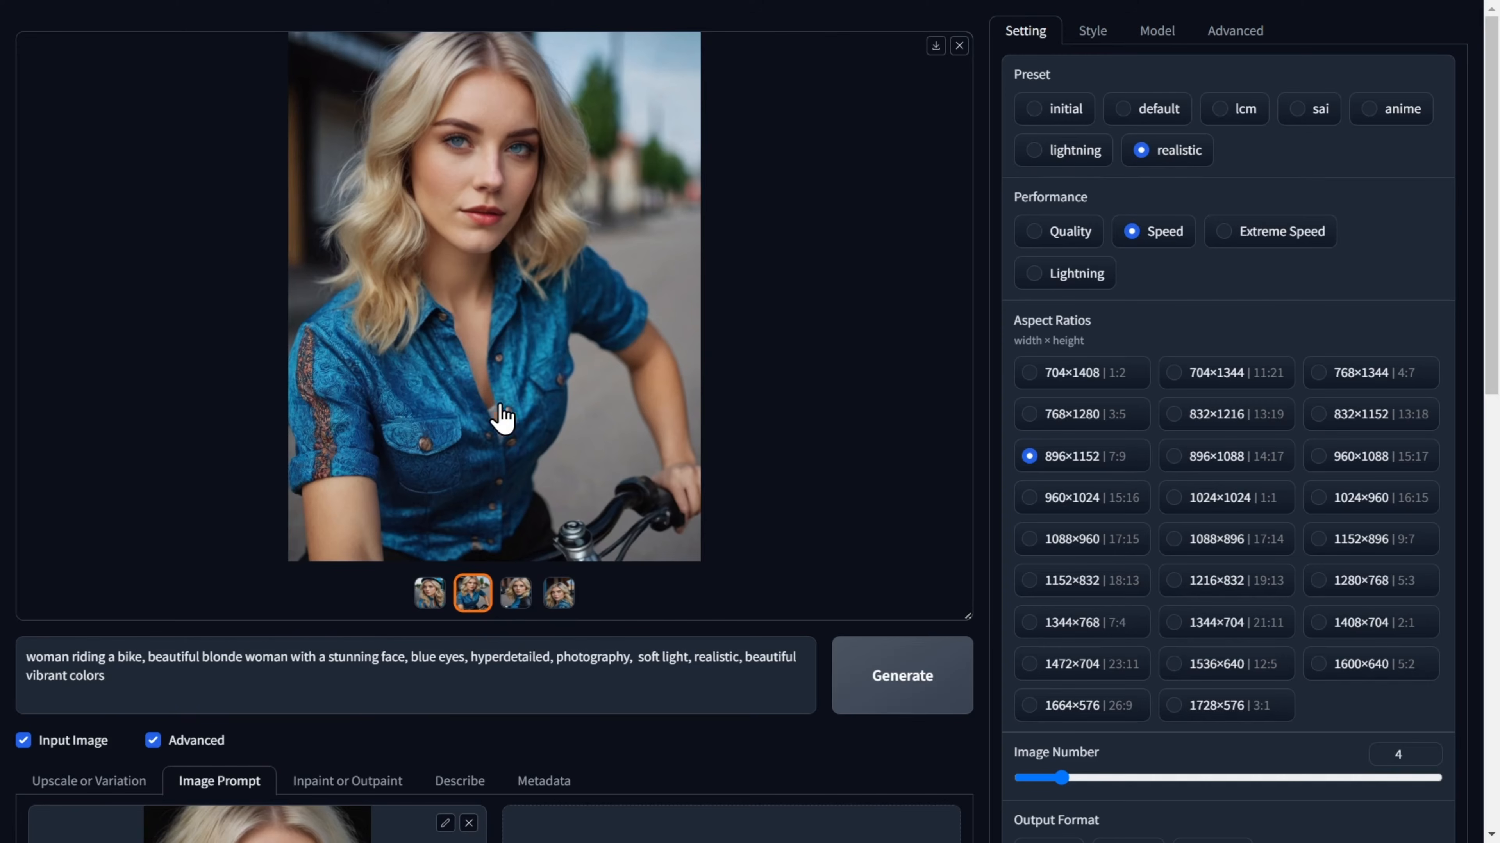
{"action": "left_click", "coordinate": [513, 596]}
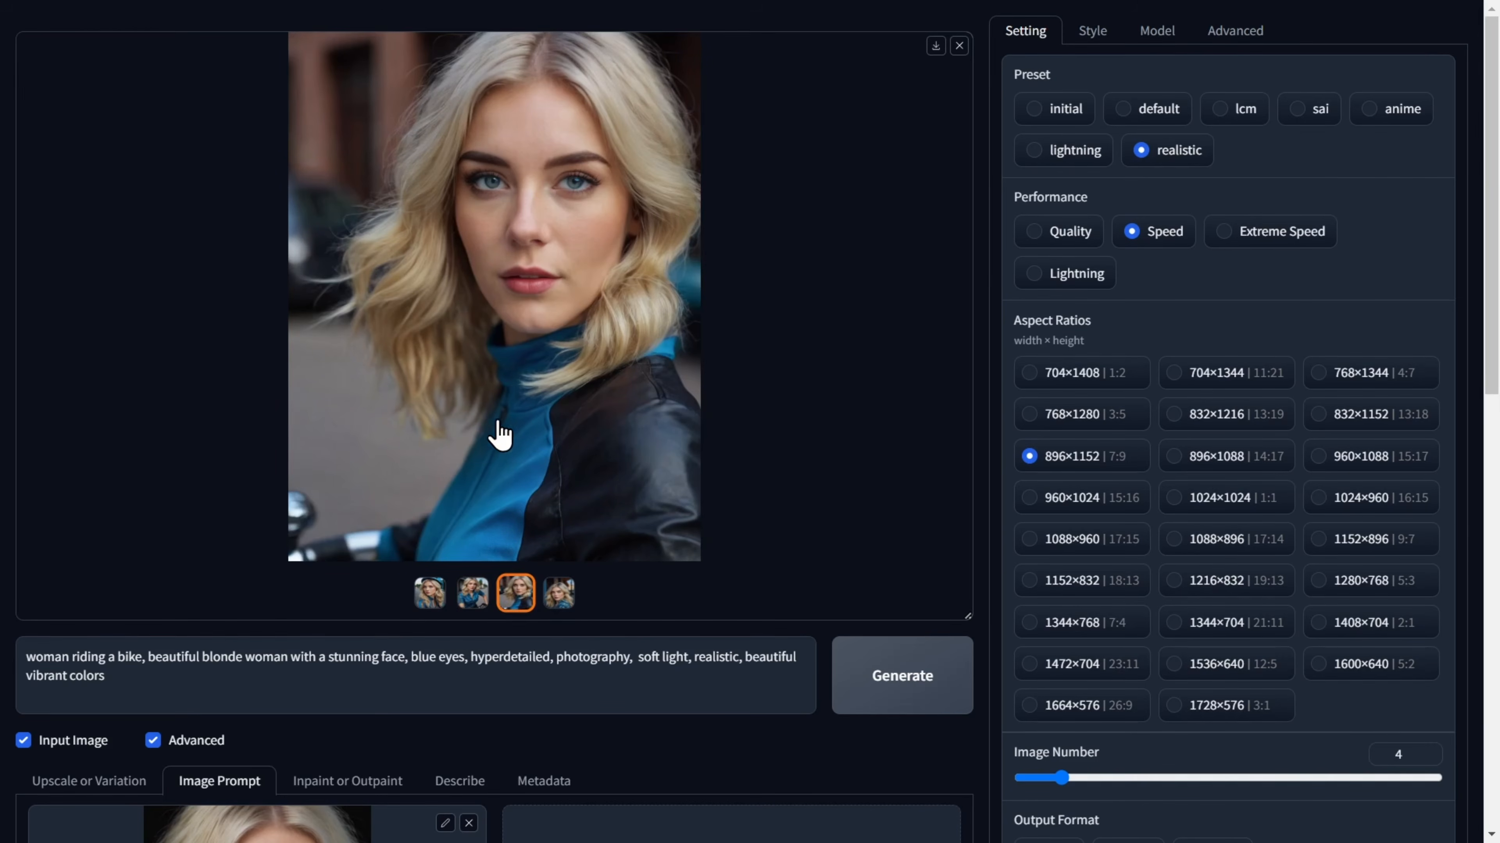
{"action": "left_click", "coordinate": [564, 598]}
{"action": "left_click", "coordinate": [473, 597]}
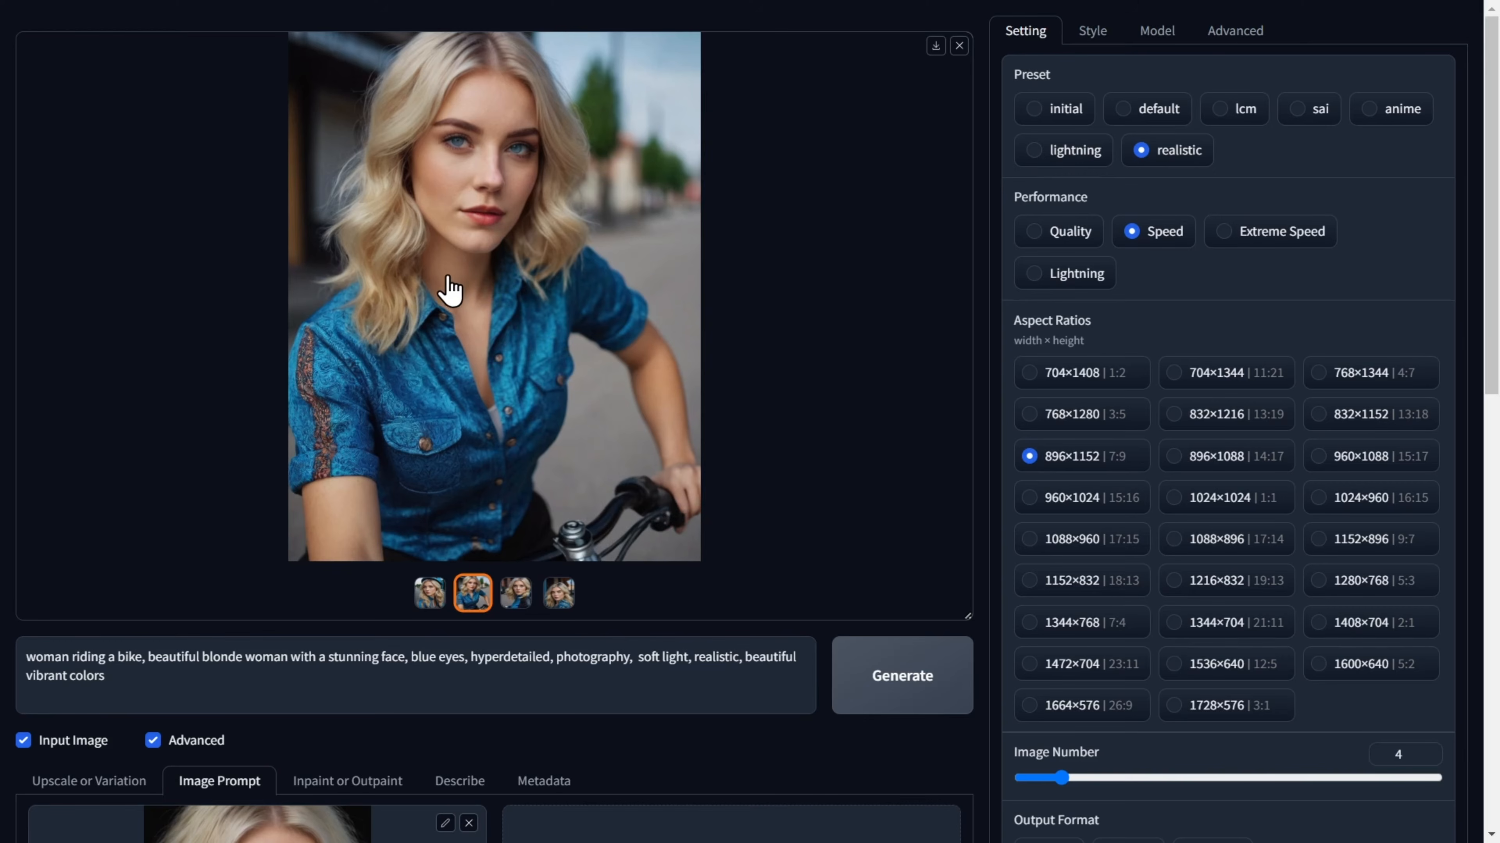
{"action": "left_click", "coordinate": [424, 598]}
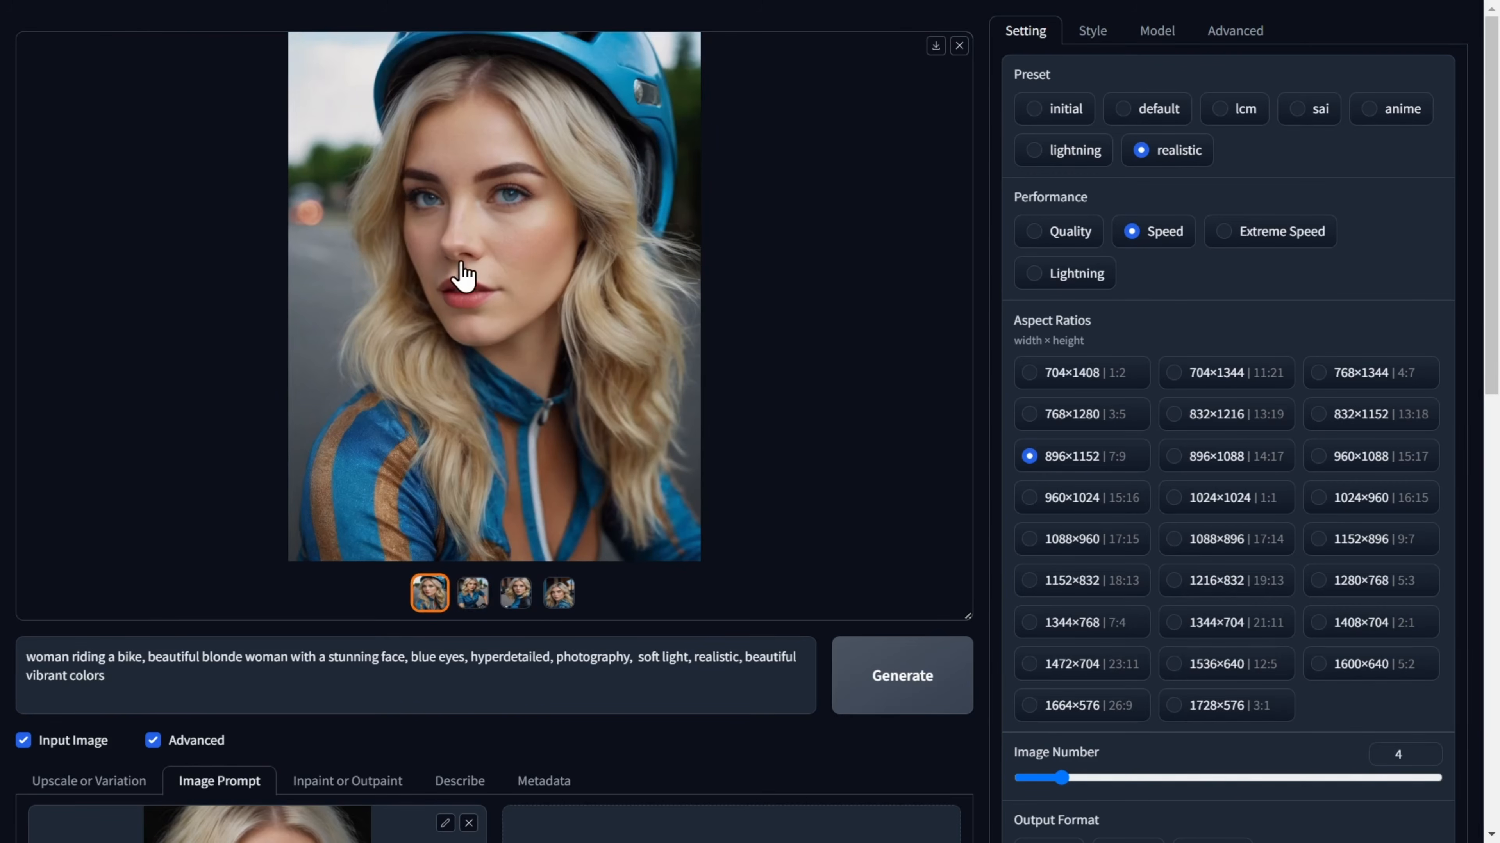
Load the photo of the dark-haired woman in a white blouse into the second Image Prompt slot and set it to PyraCanny.
{"action": "scroll", "coordinate": [498, 354], "scroll_direction": "down", "scroll_amount": 2}
{"action": "scroll", "coordinate": [507, 296], "scroll_direction": "down", "scroll_amount": 5}
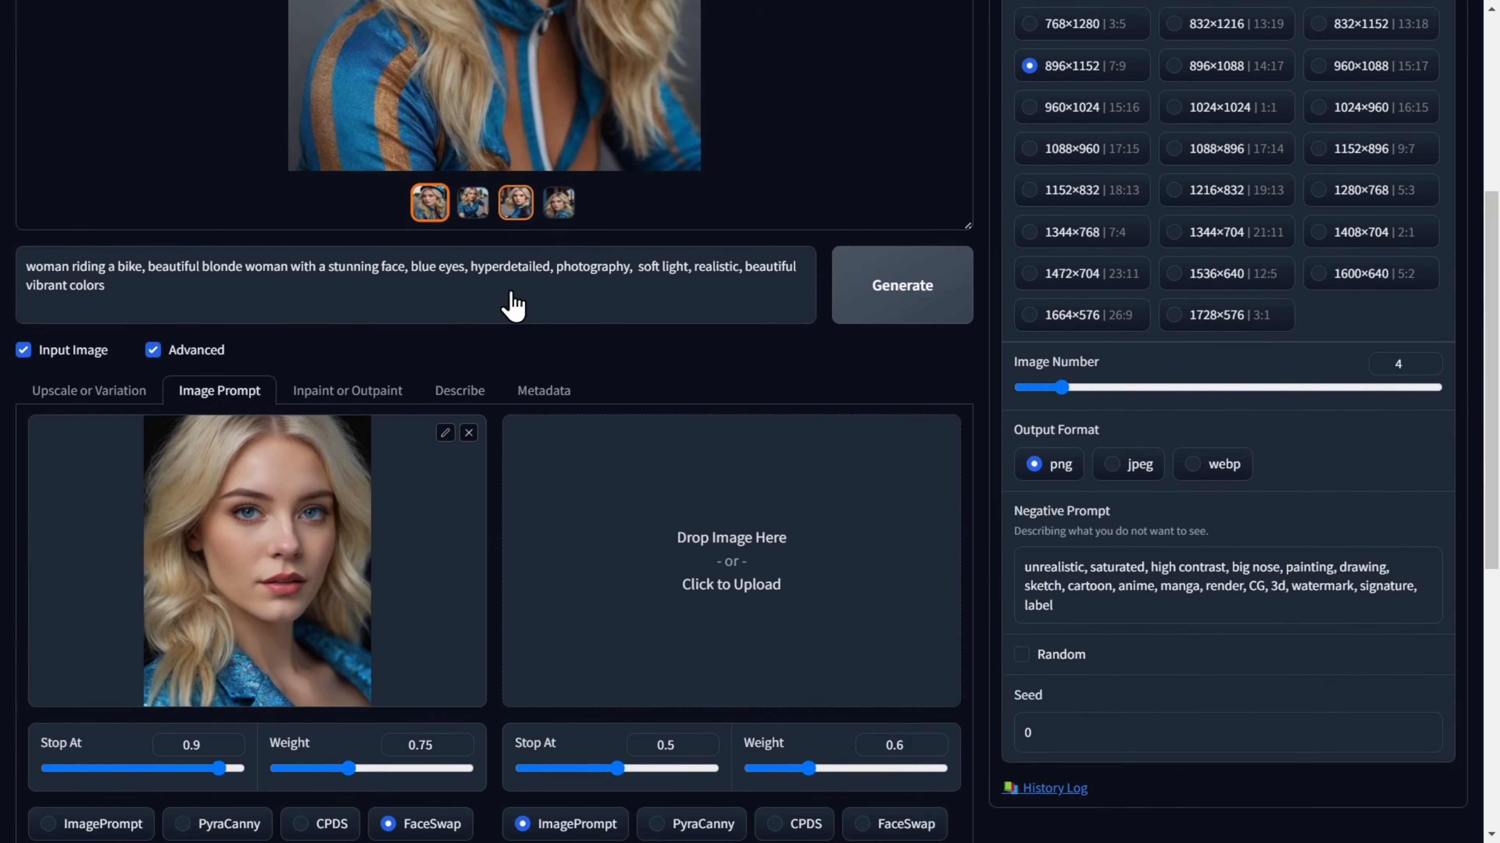
{"action": "left_click", "coordinate": [724, 563]}
{"action": "left_click", "coordinate": [251, 409]}
{"action": "left_click", "coordinate": [251, 435]}
{"action": "left_click", "coordinate": [583, 435]}
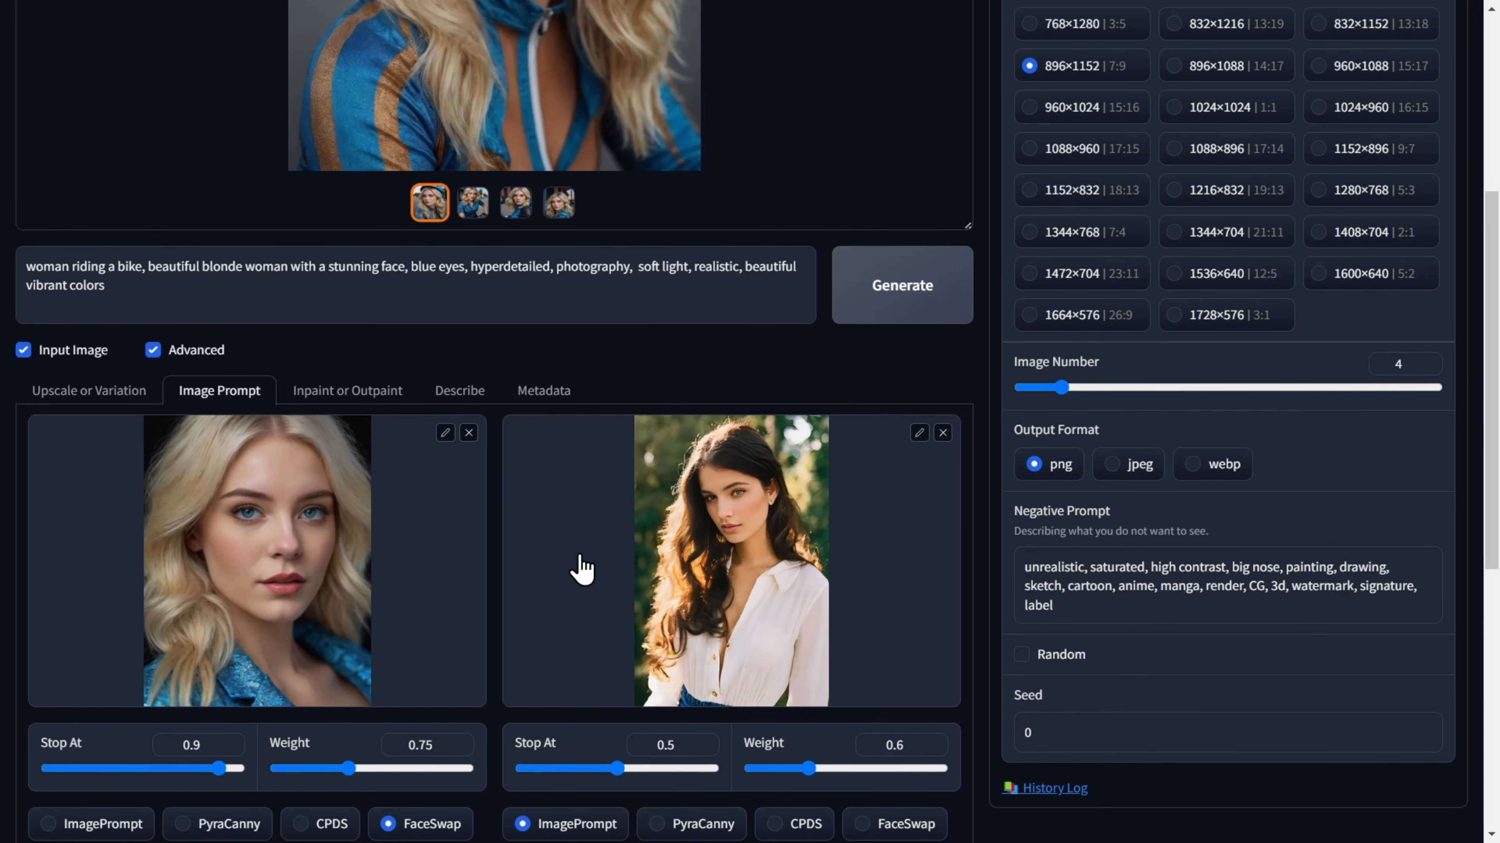
{"action": "scroll", "coordinate": [582, 567], "scroll_direction": "down", "scroll_amount": 2}
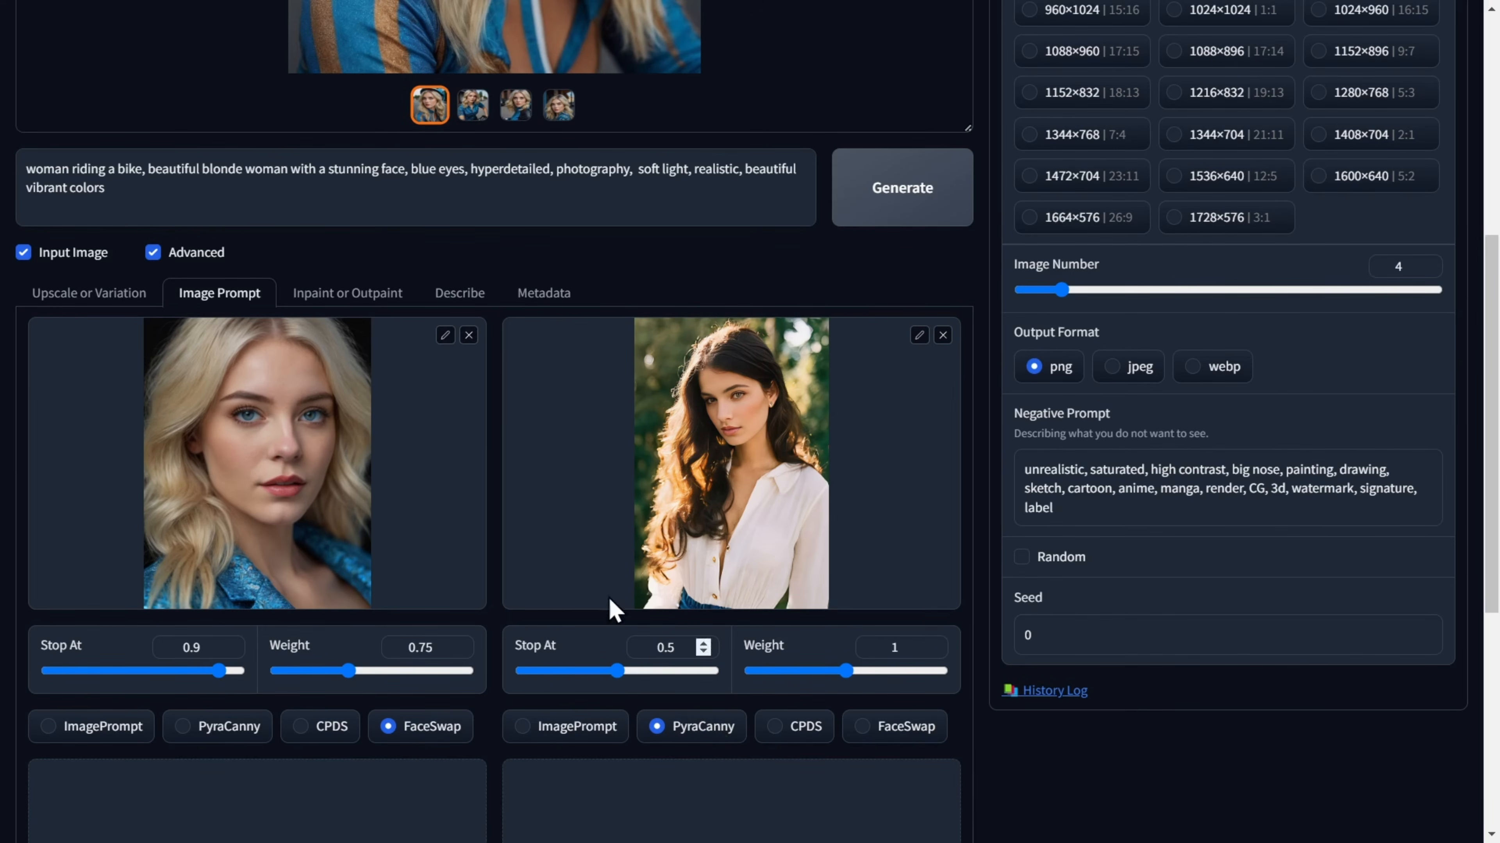
Remove "woman riding a bike," from the start of the prompt and generate images with both references.
{"action": "left_click_drag", "start_coordinate": [147, 173], "coordinate": [22, 170]}
{"action": "key", "text": "BackSpace"}
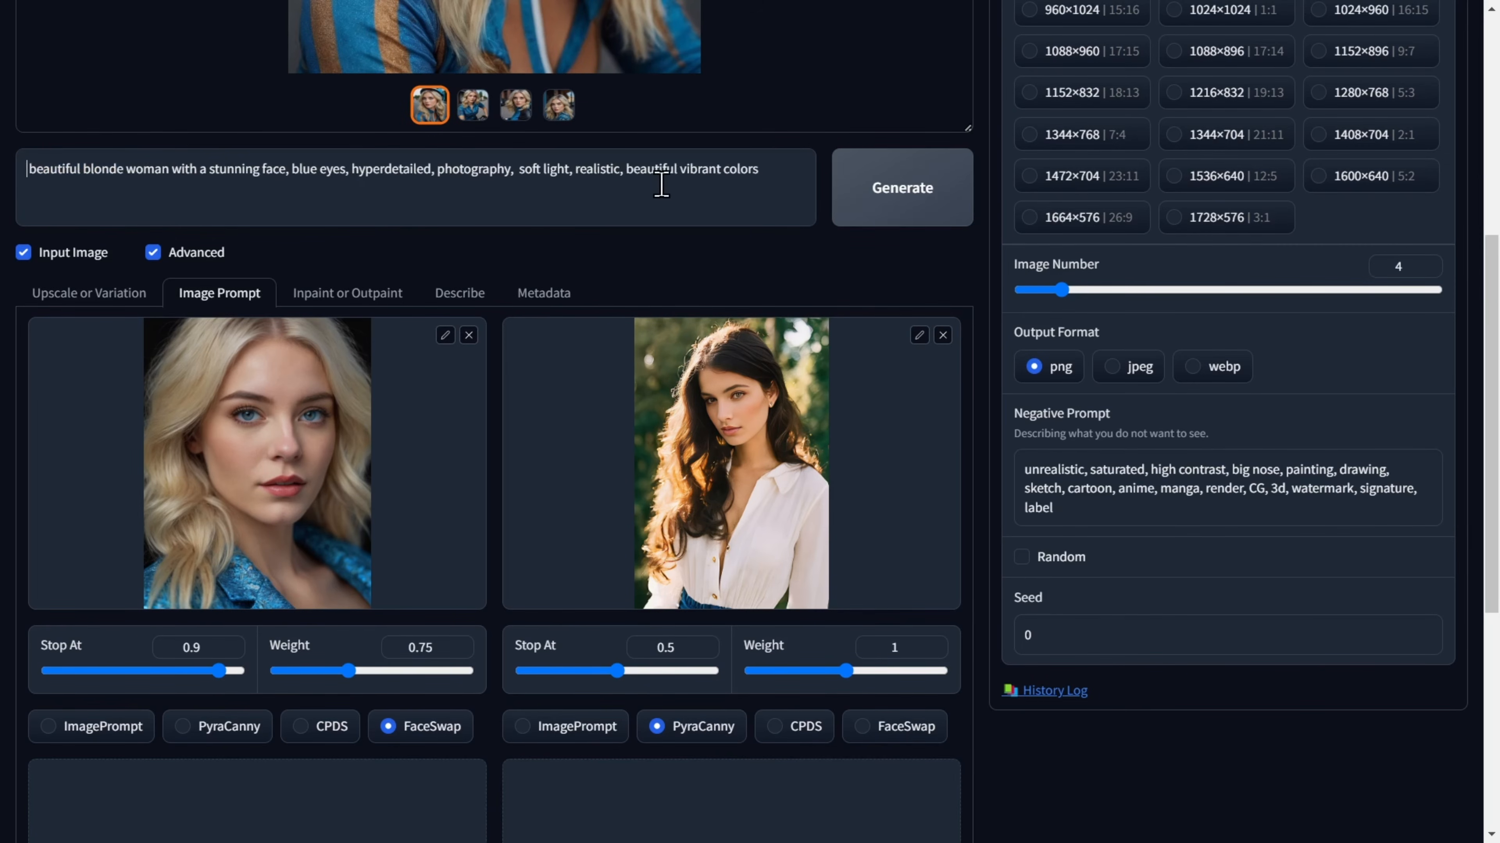
{"action": "left_click", "coordinate": [864, 206]}
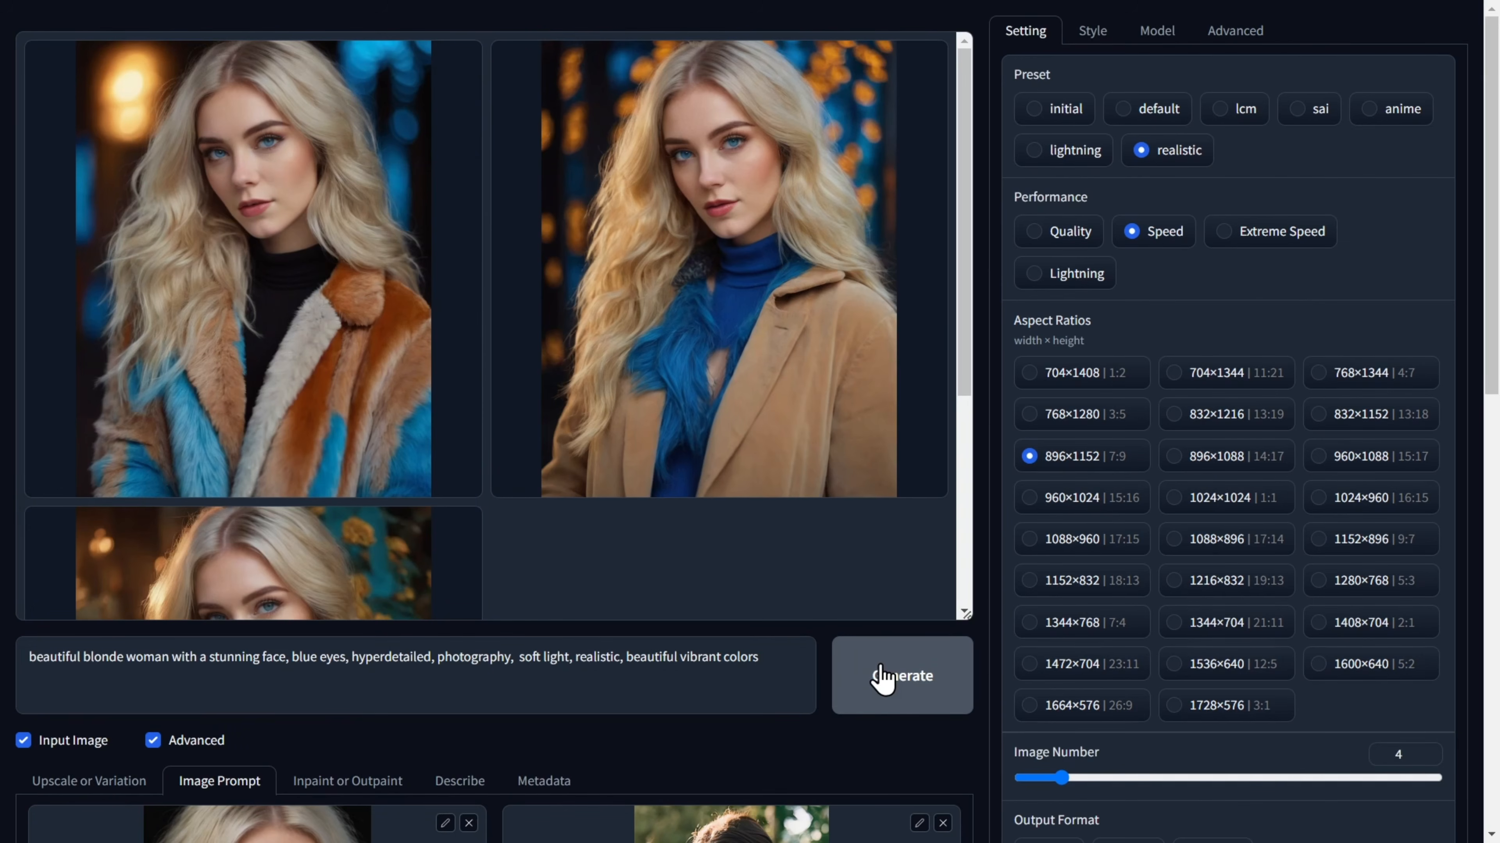
Inspect the three images generated with the pose reference one after another.
{"action": "left_click", "coordinate": [322, 343]}
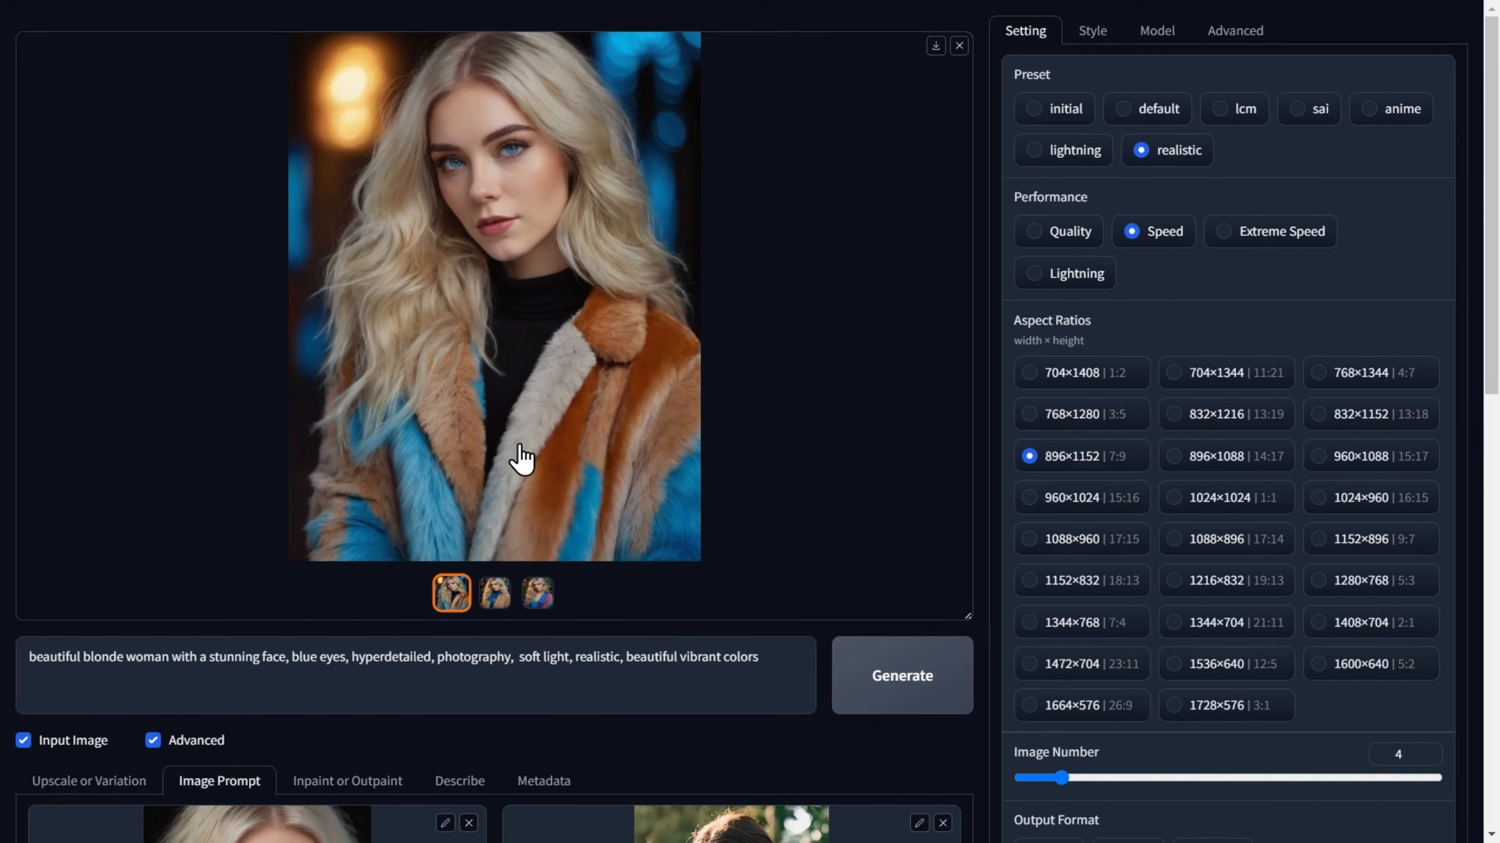
{"action": "left_click", "coordinate": [495, 592]}
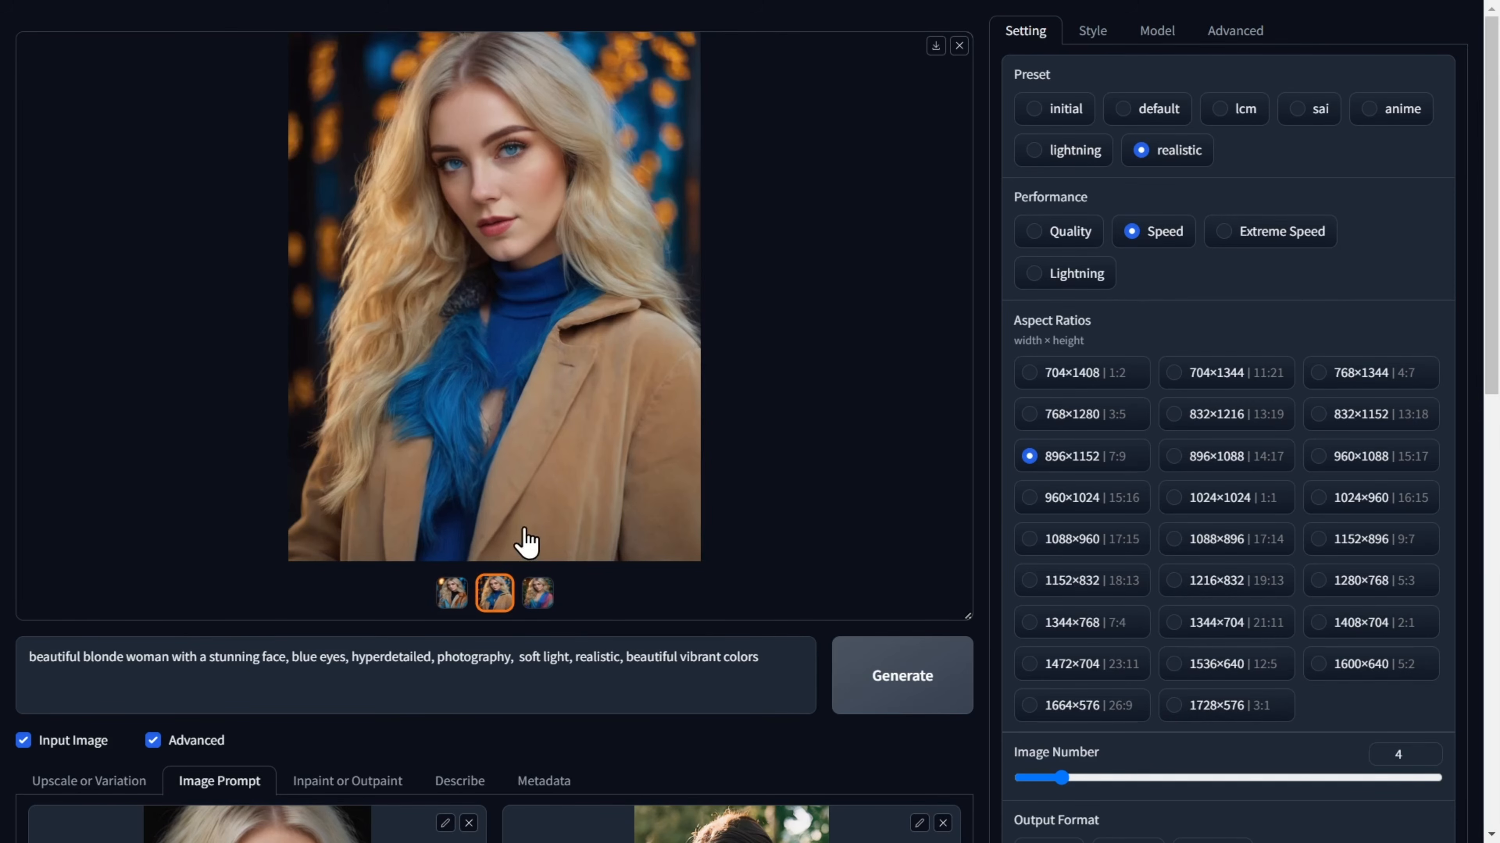
{"action": "left_click", "coordinate": [537, 593]}
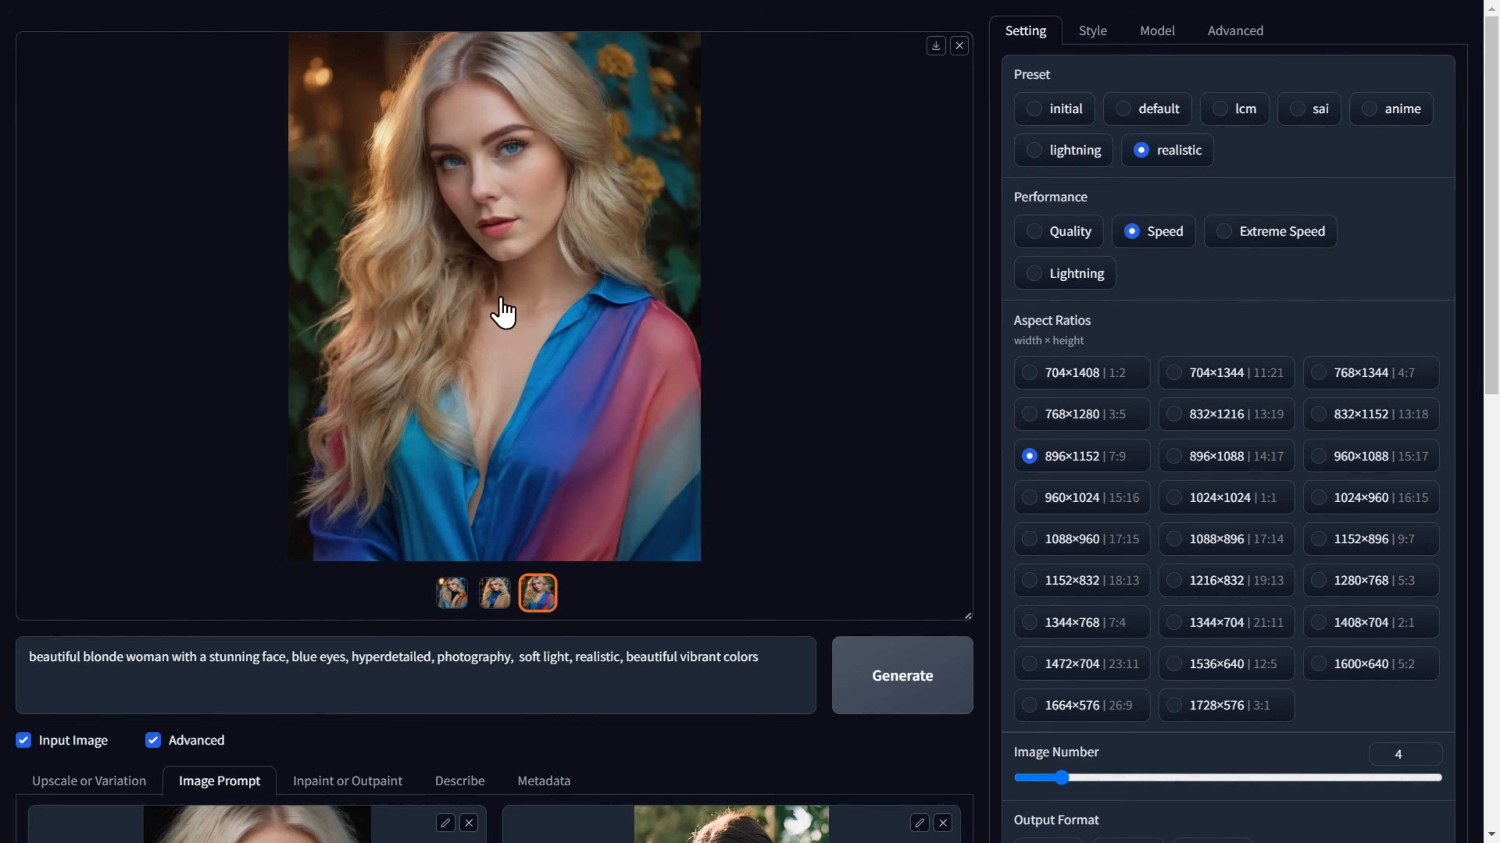
Load the third generated image for Inpaint or Outpaint and mask a curved, necklace-shaped band around the woman's neck.
{"action": "scroll", "coordinate": [500, 308], "scroll_direction": "down", "scroll_amount": 5}
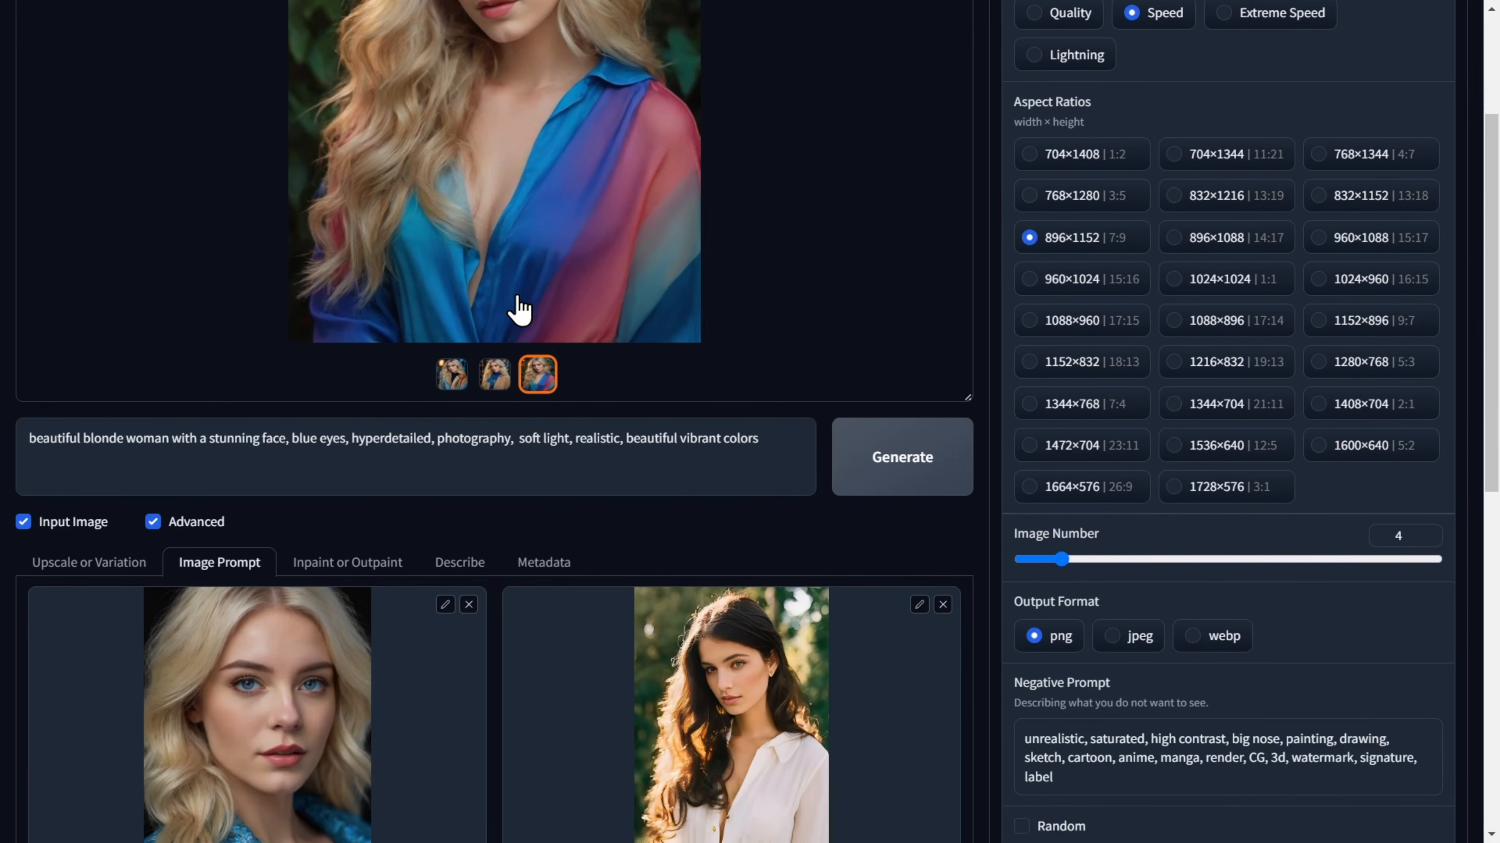
{"action": "scroll", "coordinate": [485, 323], "scroll_direction": "down", "scroll_amount": 2}
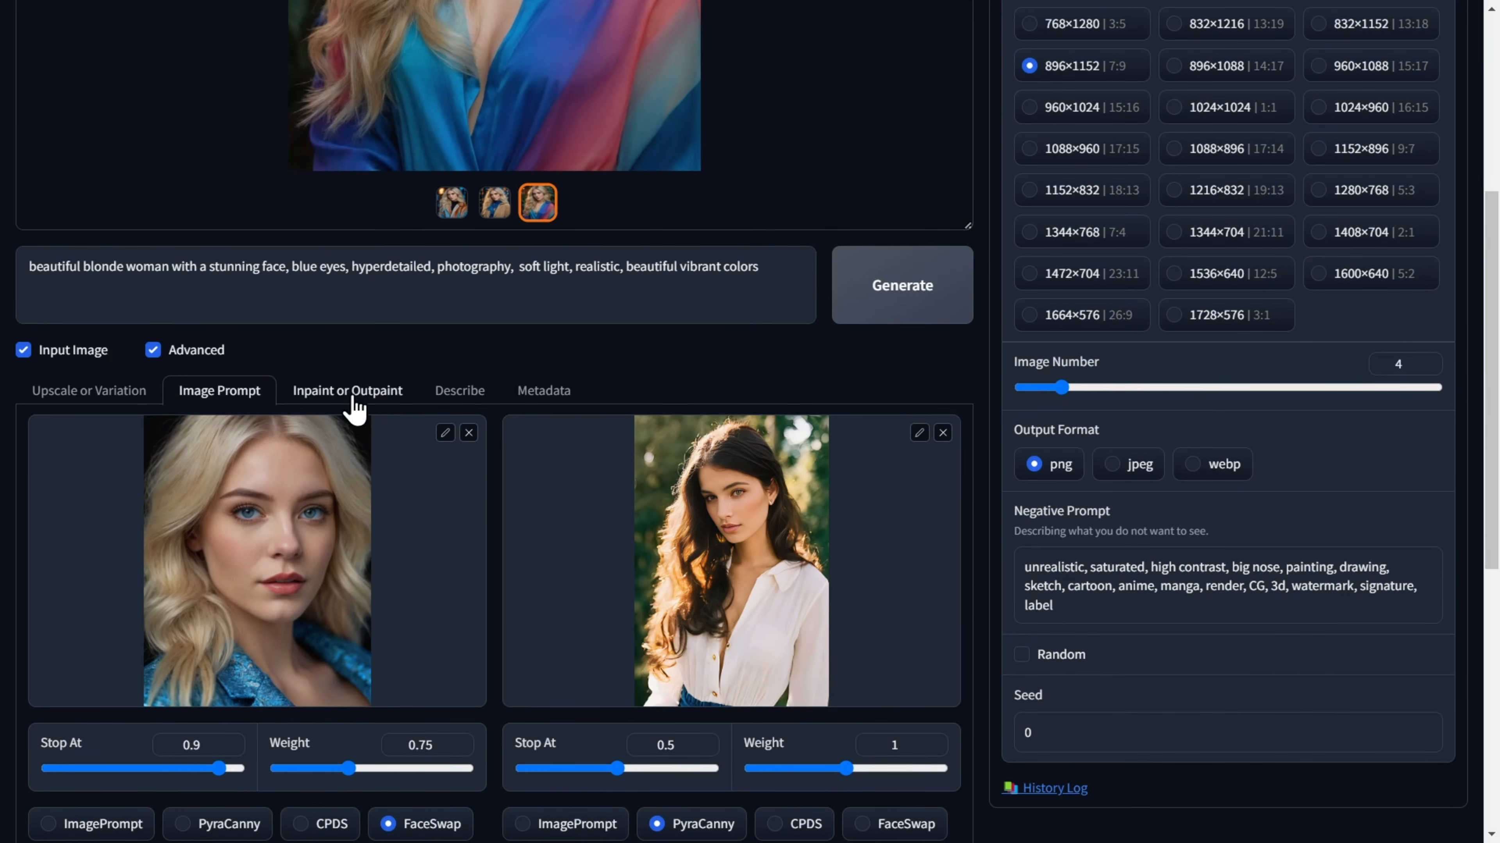
{"action": "left_click", "coordinate": [347, 391]}
{"action": "scroll", "coordinate": [347, 404], "scroll_direction": "down", "scroll_amount": 4}
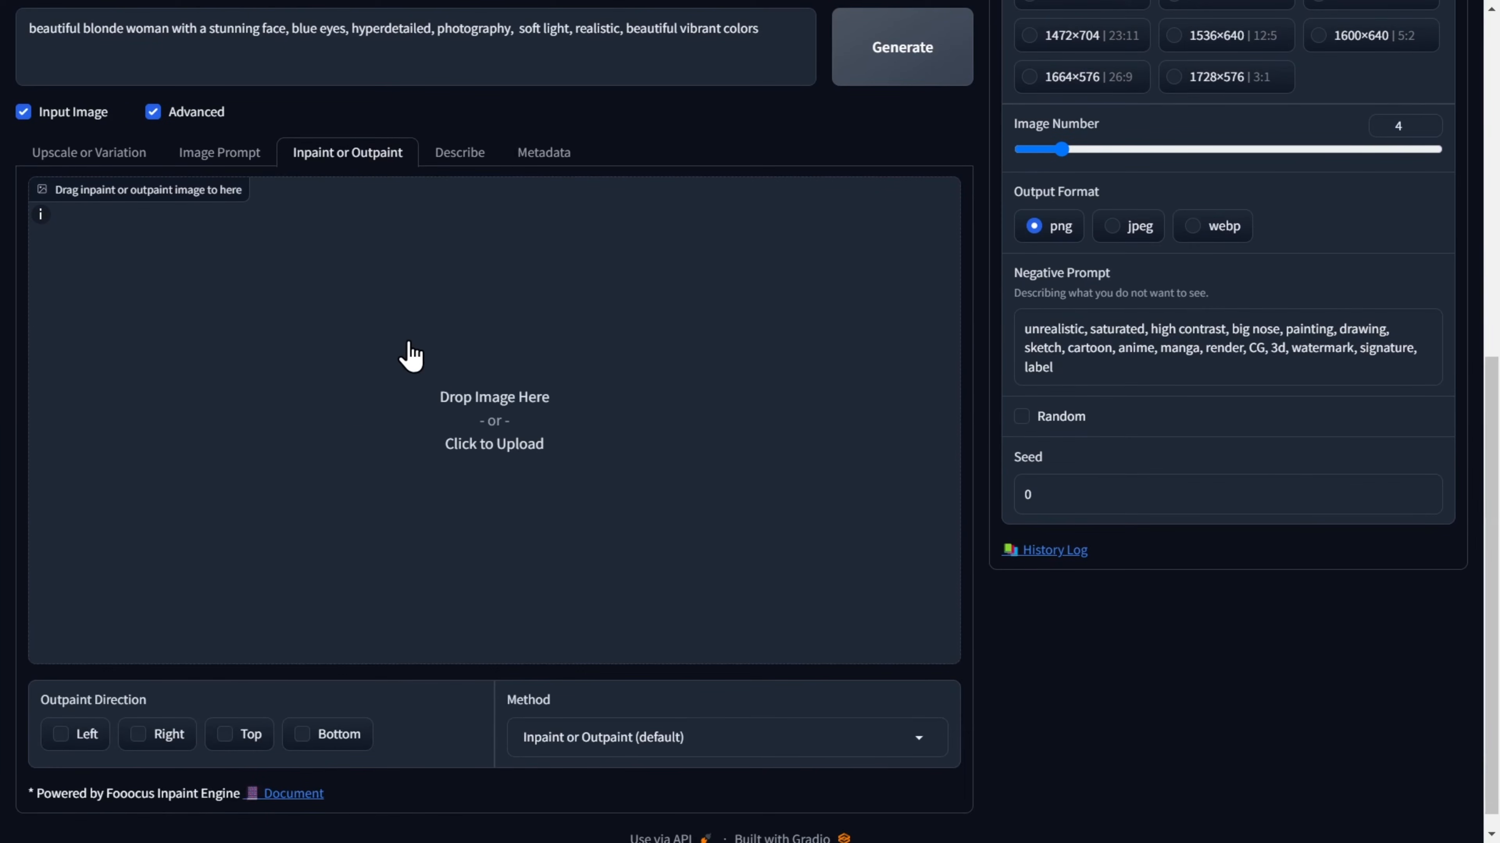
{"action": "scroll", "coordinate": [479, 406], "scroll_direction": "up", "scroll_amount": 5}
{"action": "left_click_drag", "start_coordinate": [545, 273], "coordinate": [487, 672]}
{"action": "scroll", "coordinate": [487, 672], "scroll_direction": "down", "scroll_amount": 5}
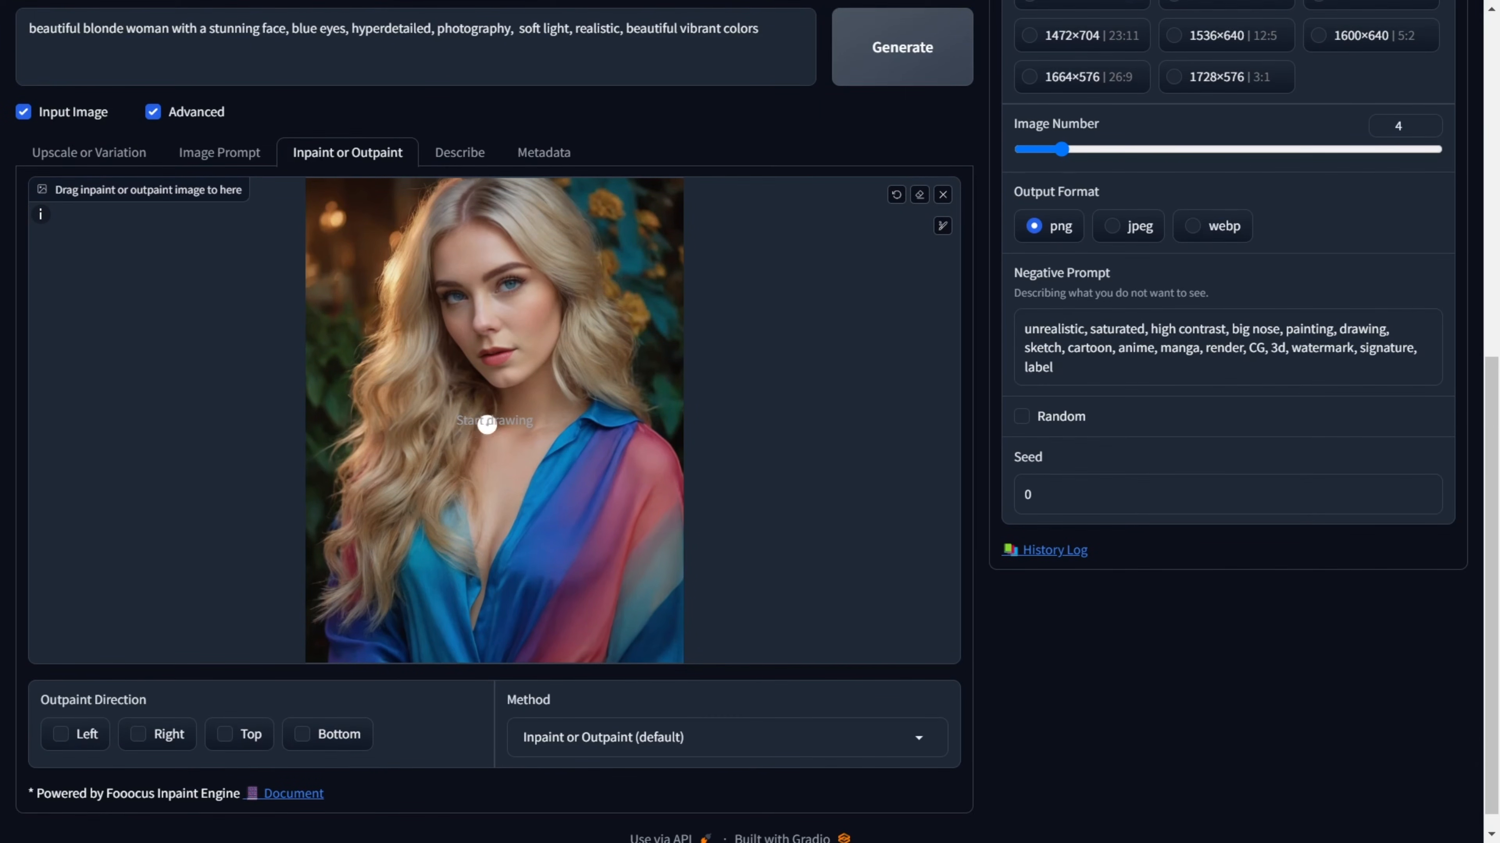
{"action": "mouse_move", "coordinate": [457, 413]}
{"action": "left_mouse_down"}
{"action": "mouse_move", "coordinate": [500, 436]}
{"action": "mouse_move", "coordinate": [586, 405]}
{"action": "left_mouse_up"}
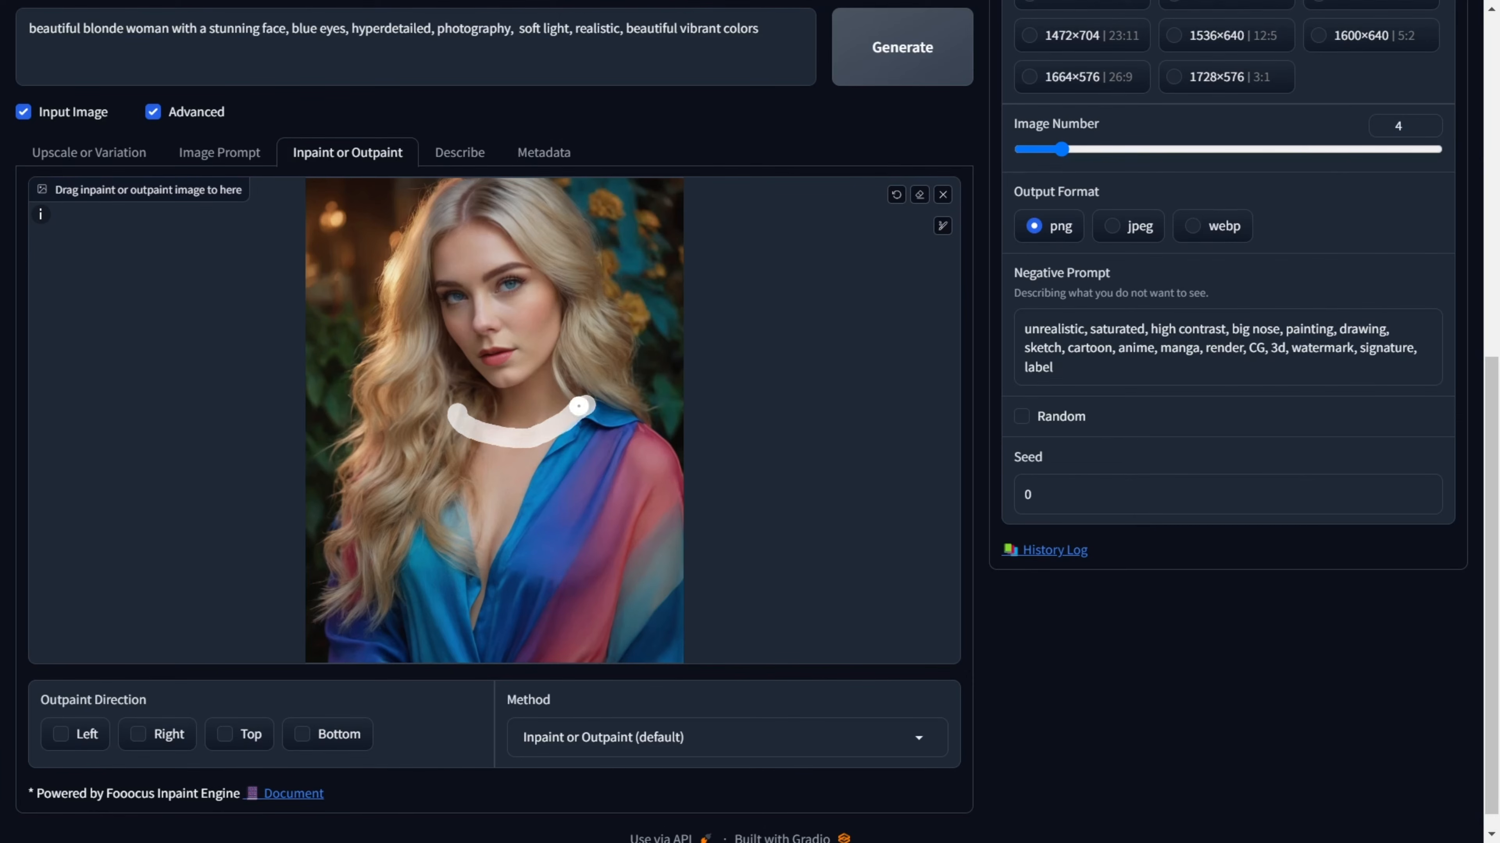
{"action": "left_click_drag", "start_coordinate": [469, 416], "coordinate": [458, 395]}
Replace the prompt with "diamond neckless", reduce Image Number to 2 and generate the inpainted images.
{"action": "scroll", "coordinate": [509, 475], "scroll_direction": "up", "scroll_amount": 3}
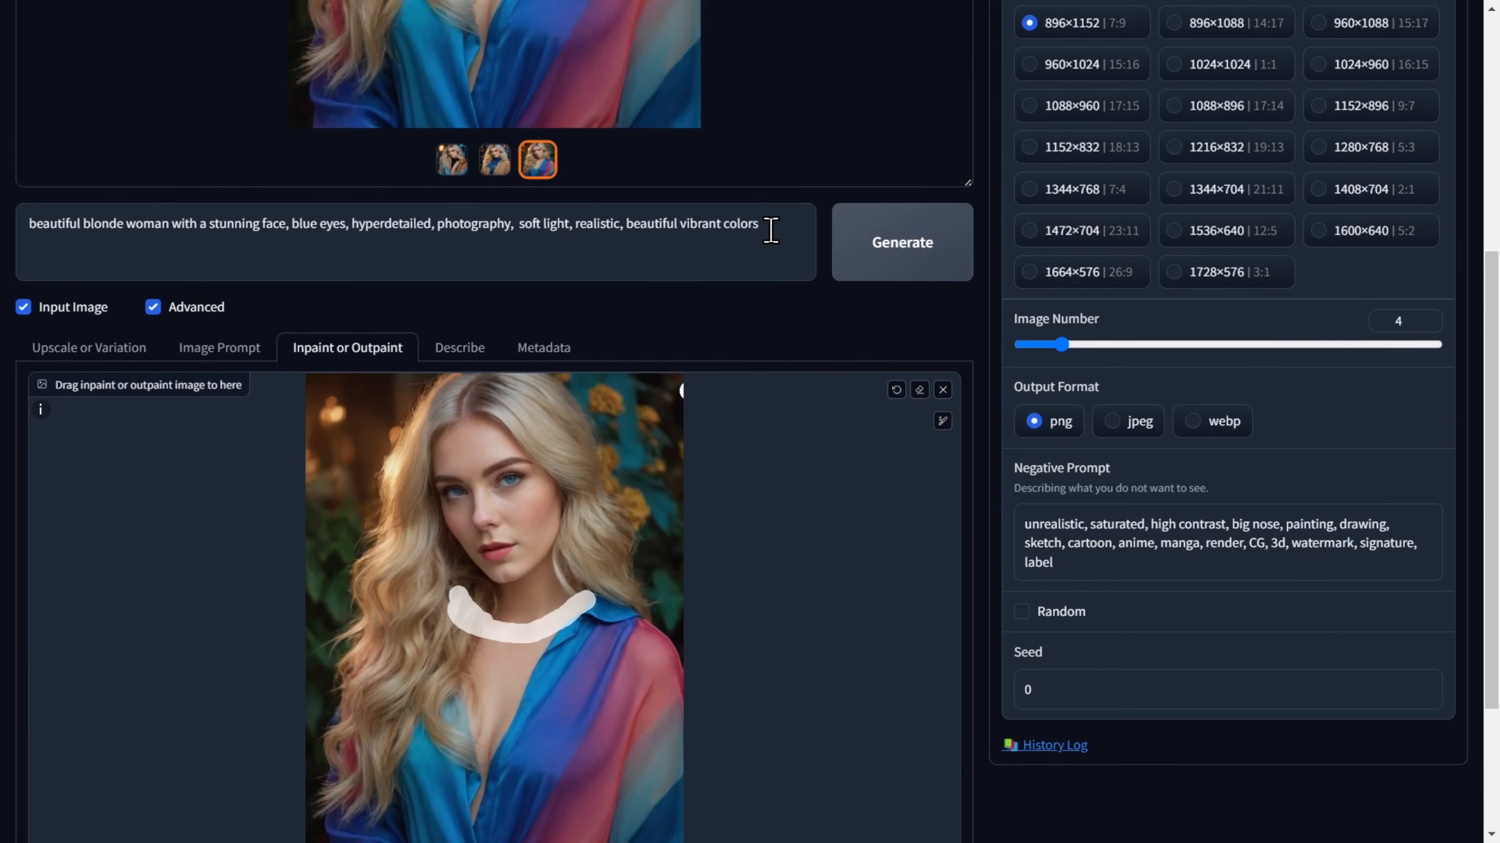
{"action": "left_click_drag", "start_coordinate": [773, 229], "coordinate": [27, 225]}
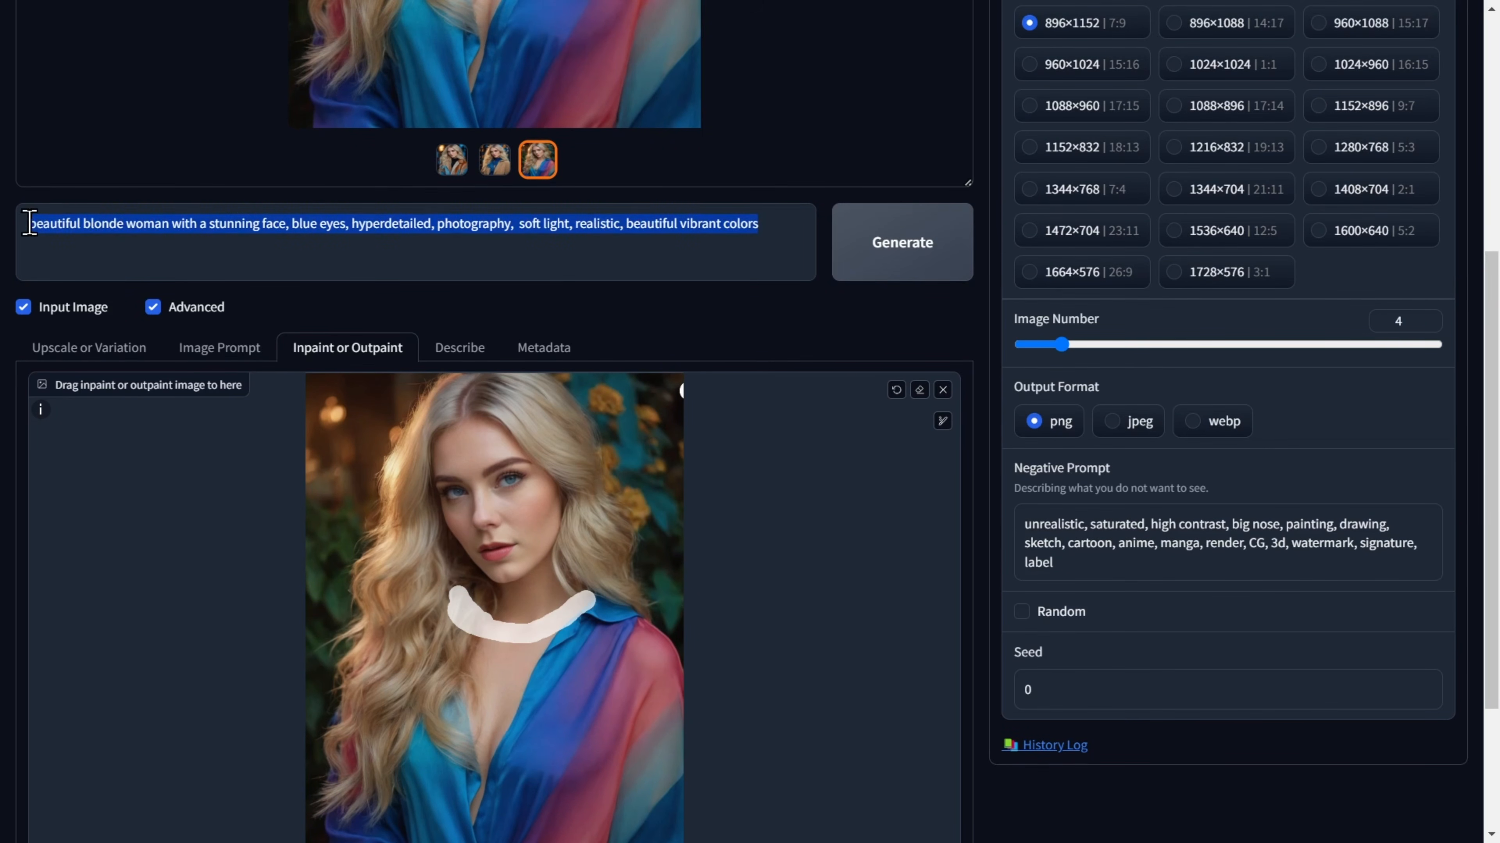
{"action": "key", "text": "BackSpace"}
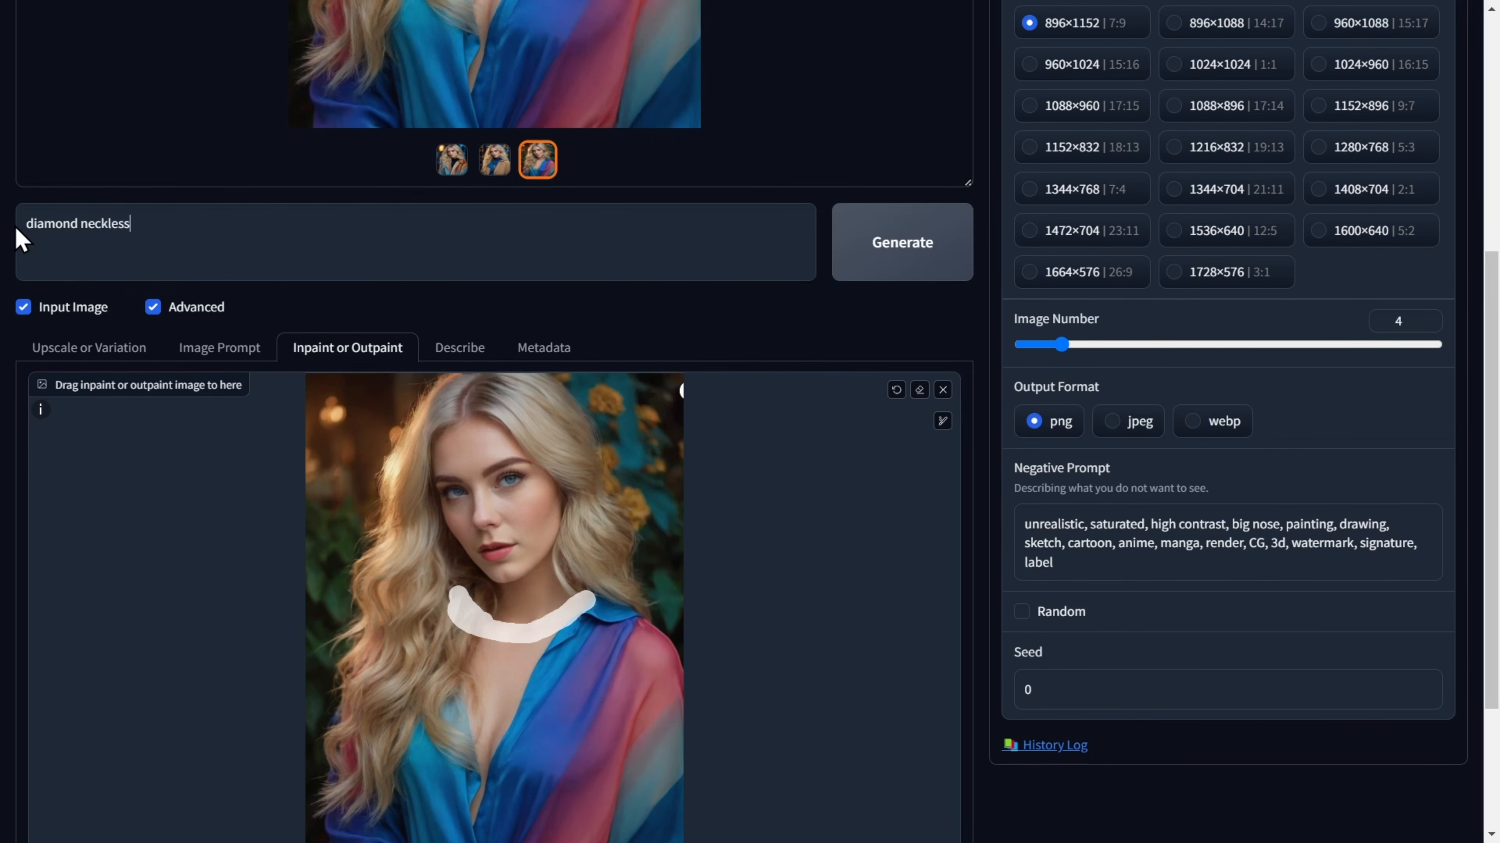
{"action": "left_click_drag", "start_coordinate": [1061, 345], "coordinate": [1033, 347]}
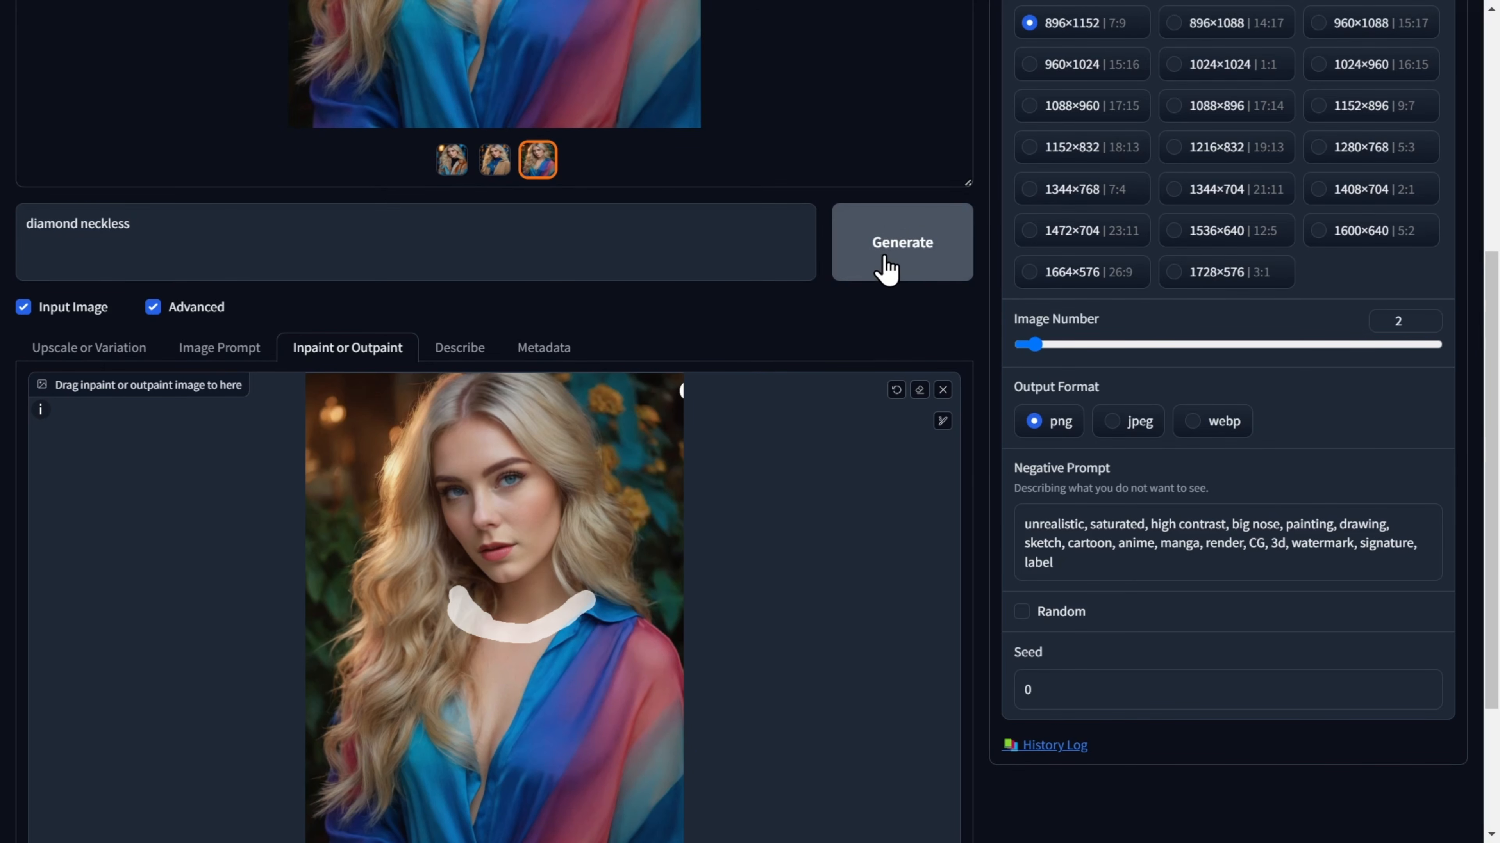
{"action": "left_click", "coordinate": [899, 268]}
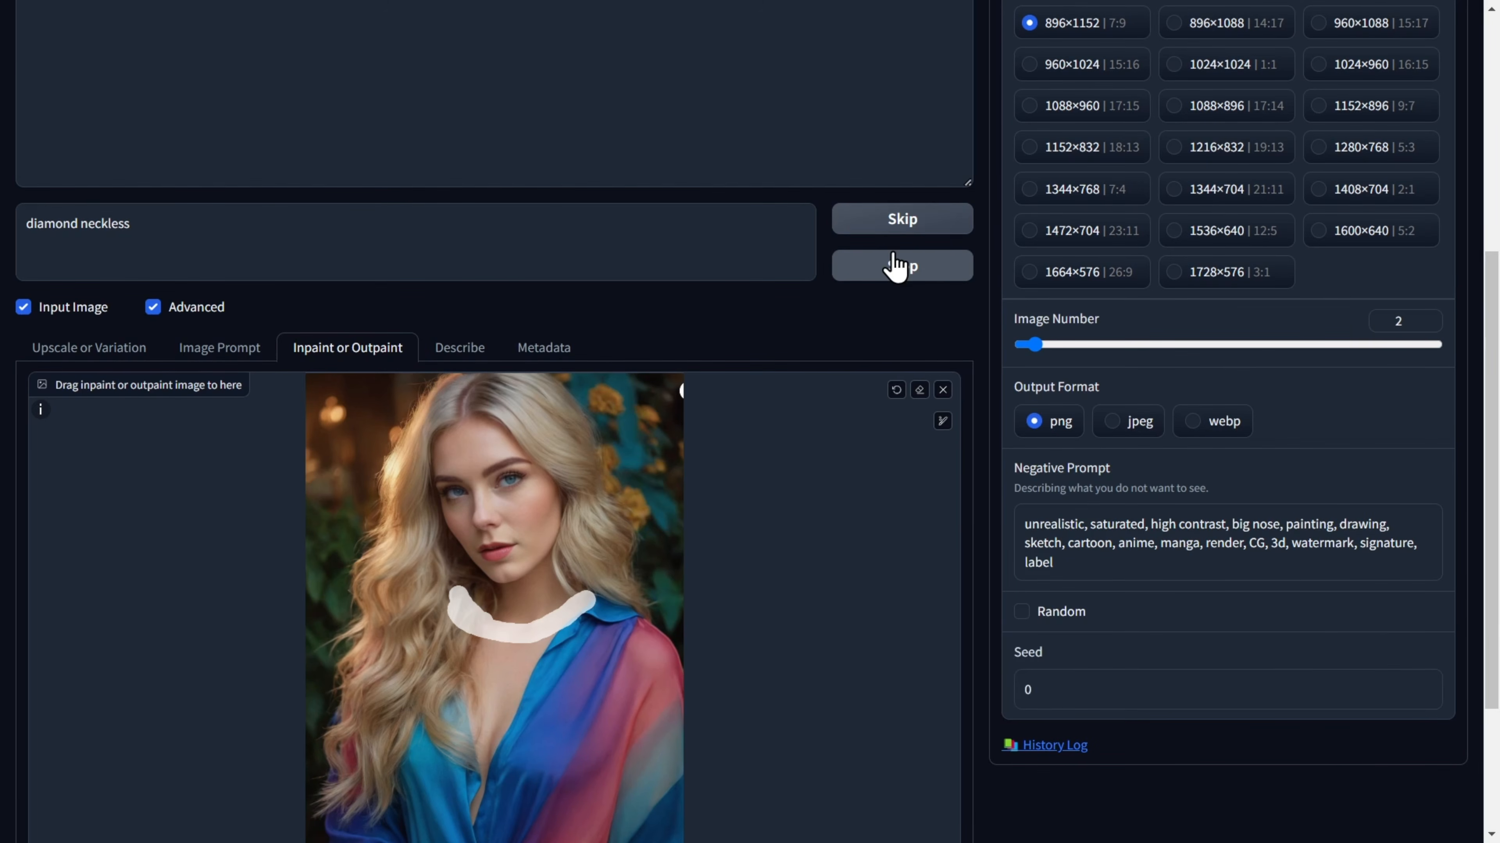
Inspect both inpainted images at full size to compare the necklaces.
{"action": "scroll", "coordinate": [860, 479], "scroll_direction": "up", "scroll_amount": 5}
{"action": "scroll", "coordinate": [908, 633], "scroll_direction": "up", "scroll_amount": 3}
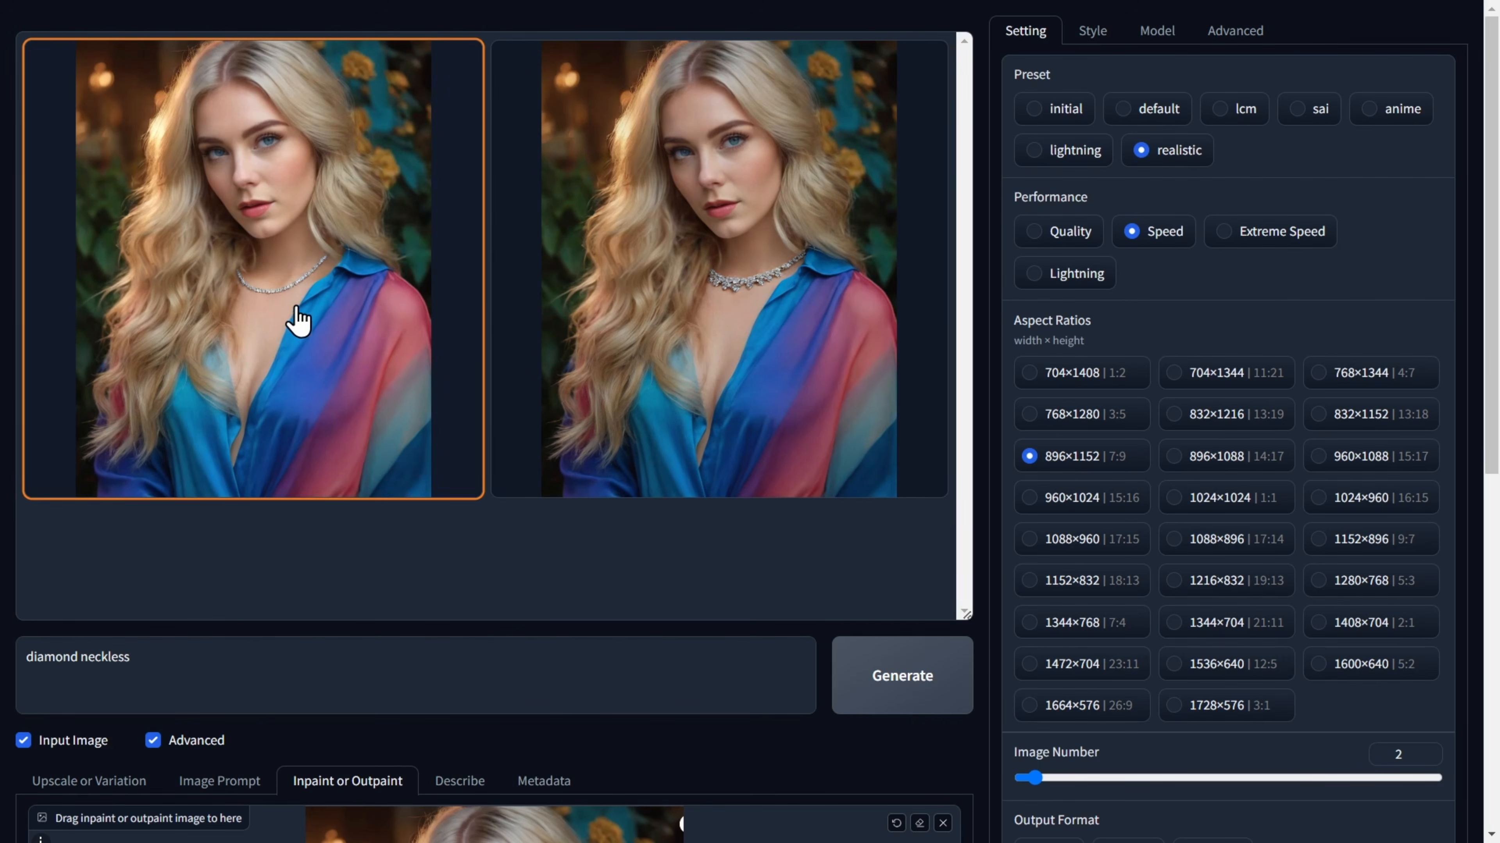
{"action": "left_click", "coordinate": [275, 312]}
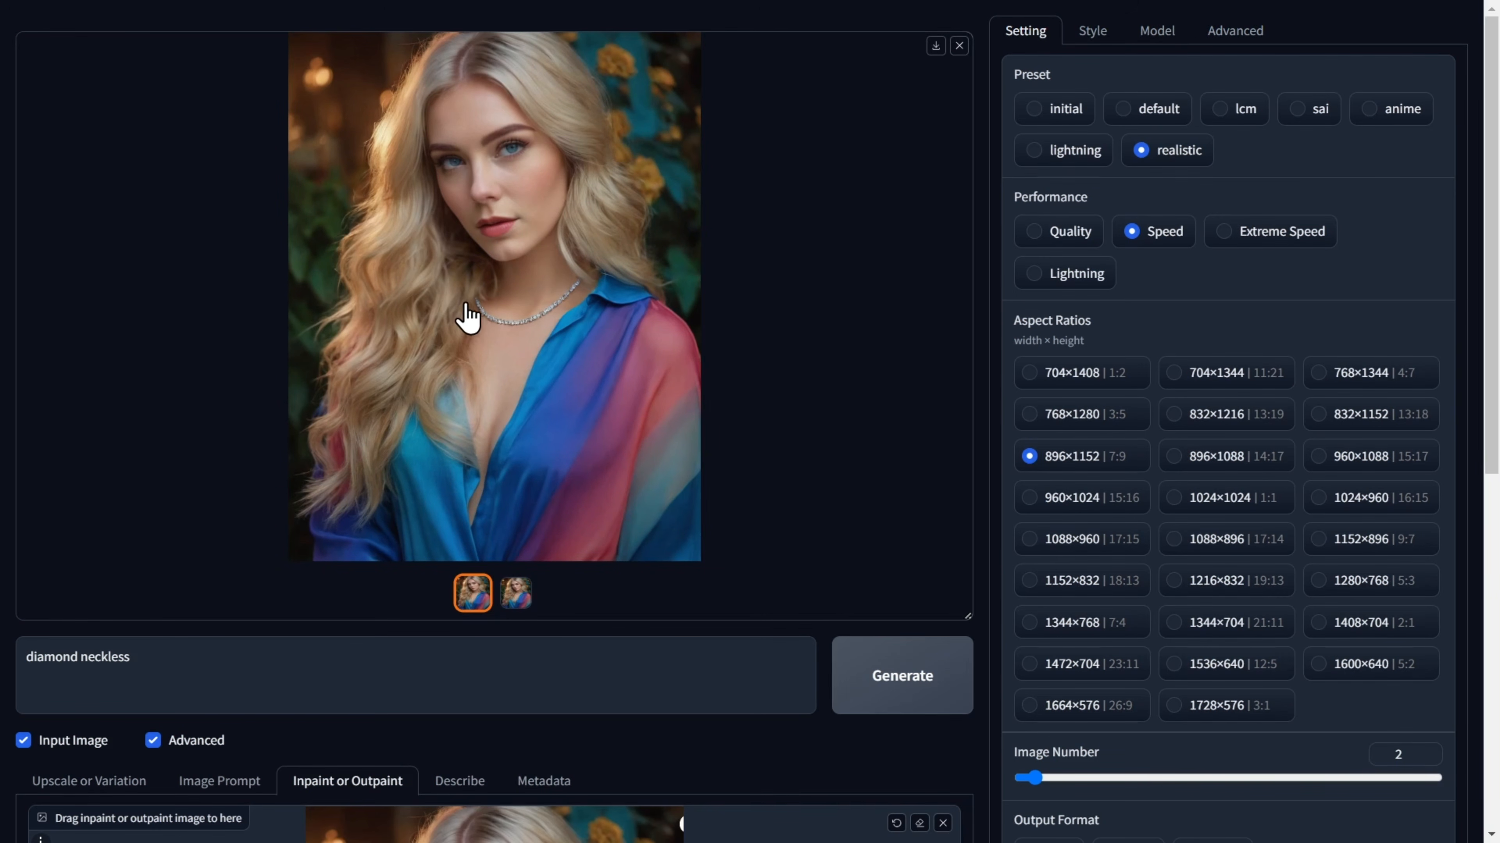
{"action": "left_click", "coordinate": [516, 593]}
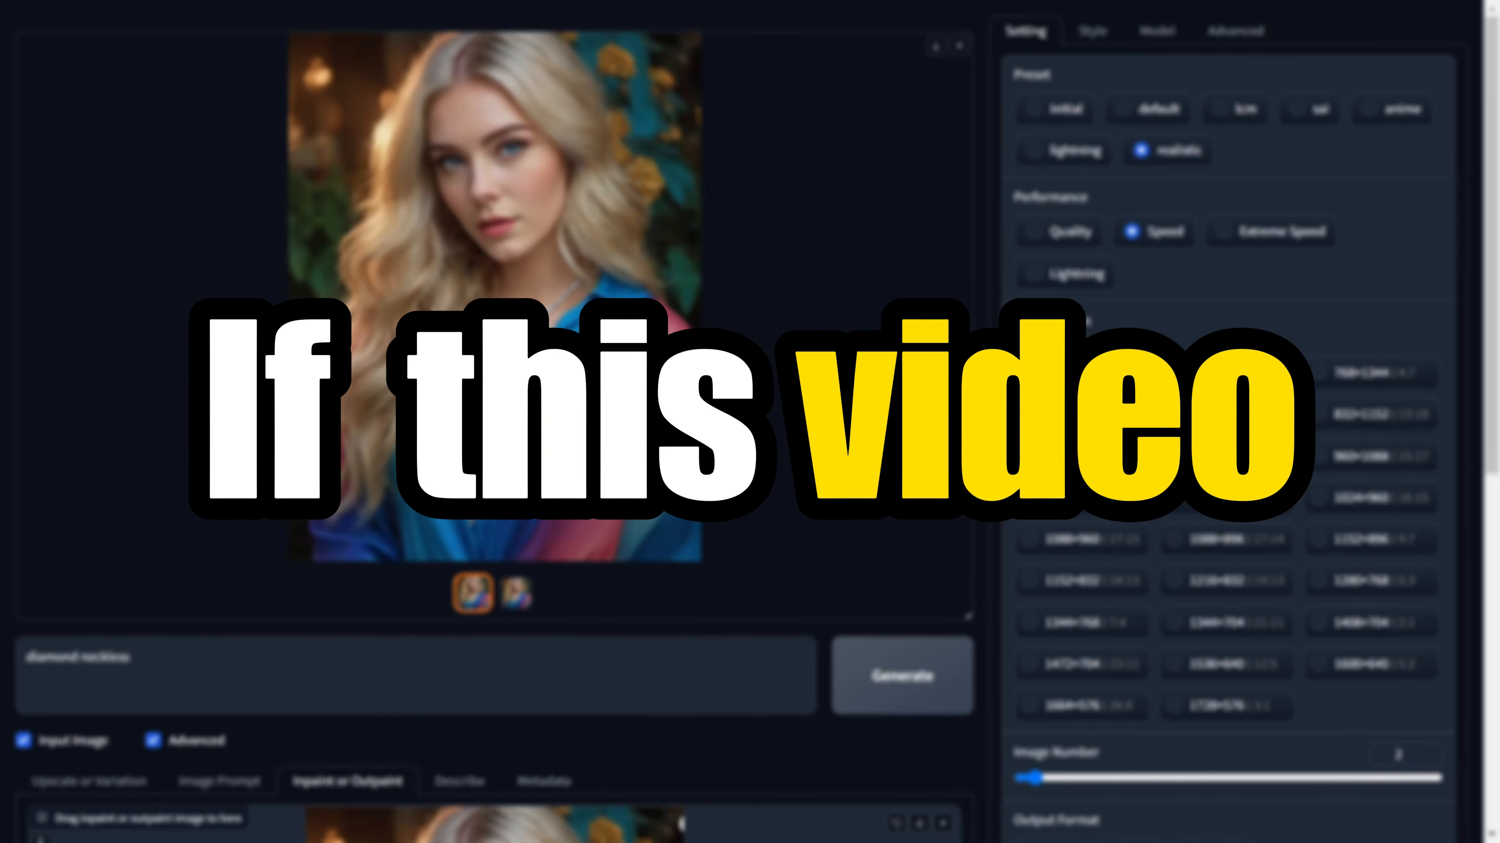
{"action": "left_click", "coordinate": [511, 579]}
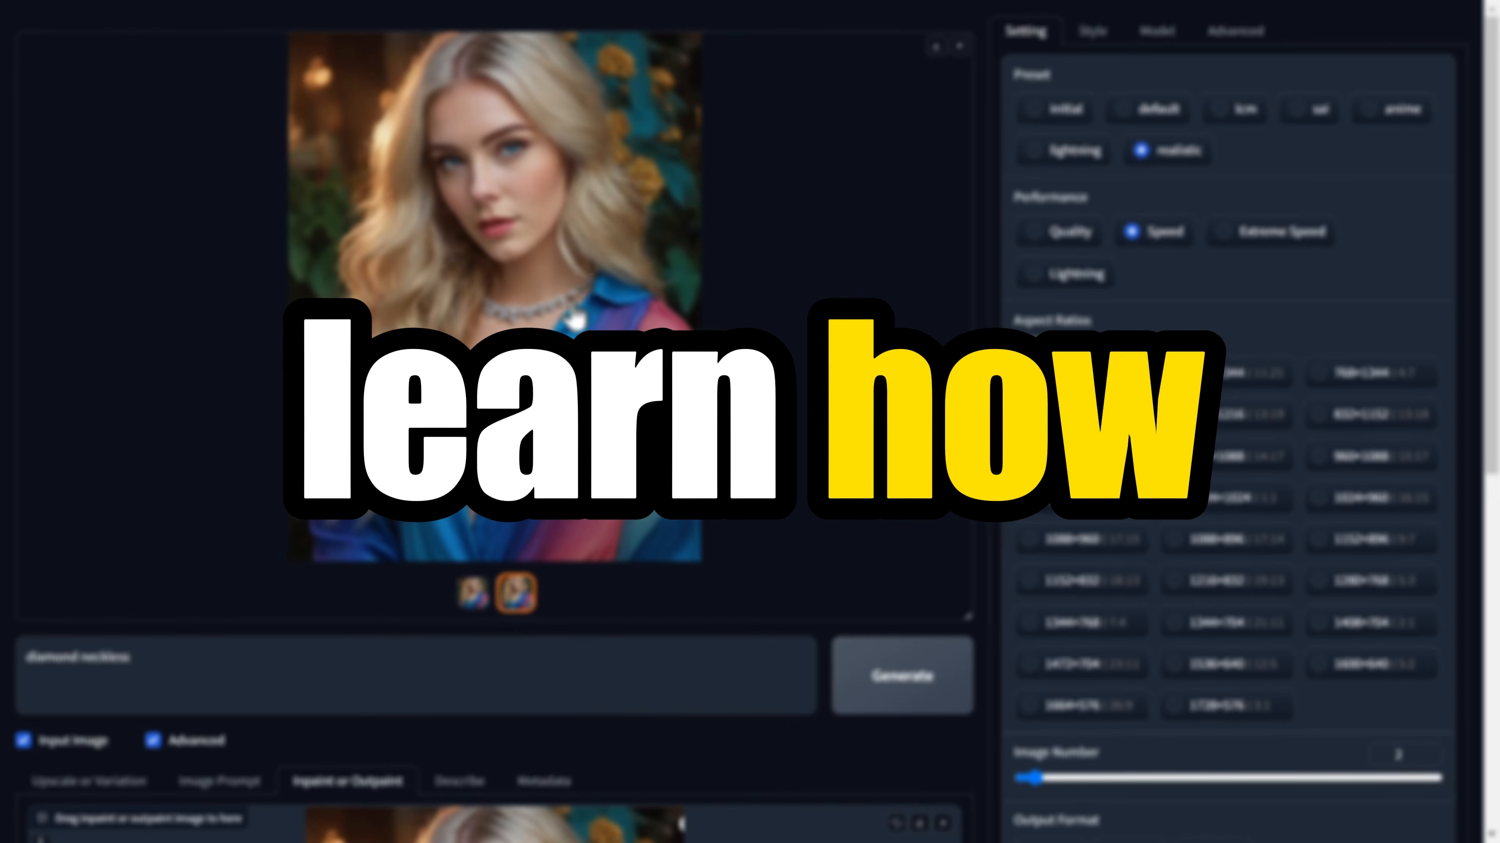